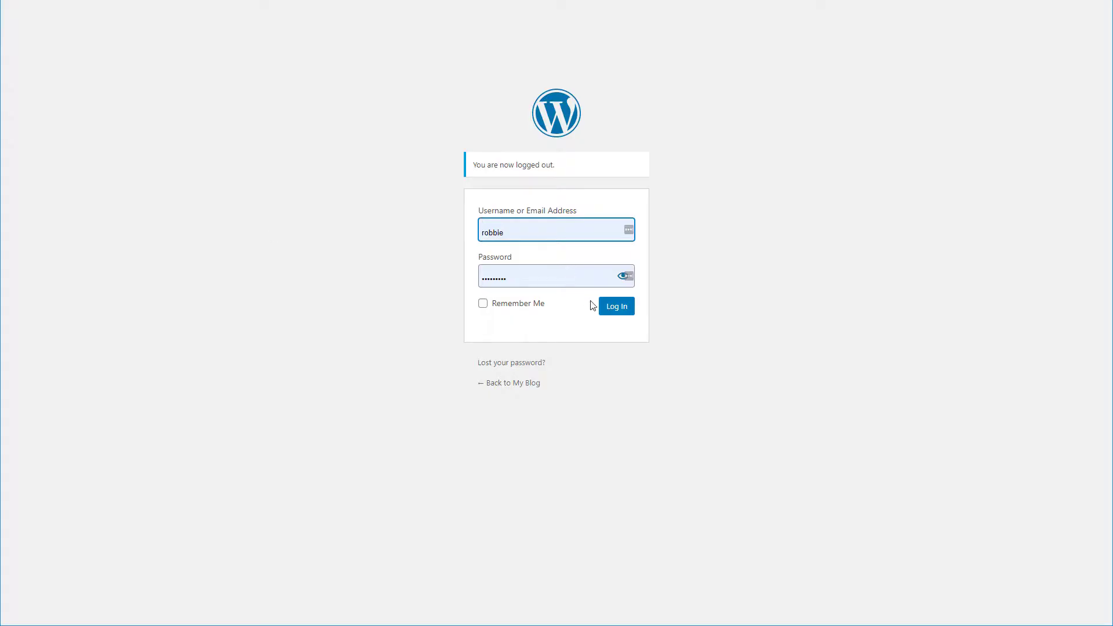
Submit the filled-in WordPress login to reach the admin Dashboard
{"action": "left_click", "coordinate": [613, 309]}
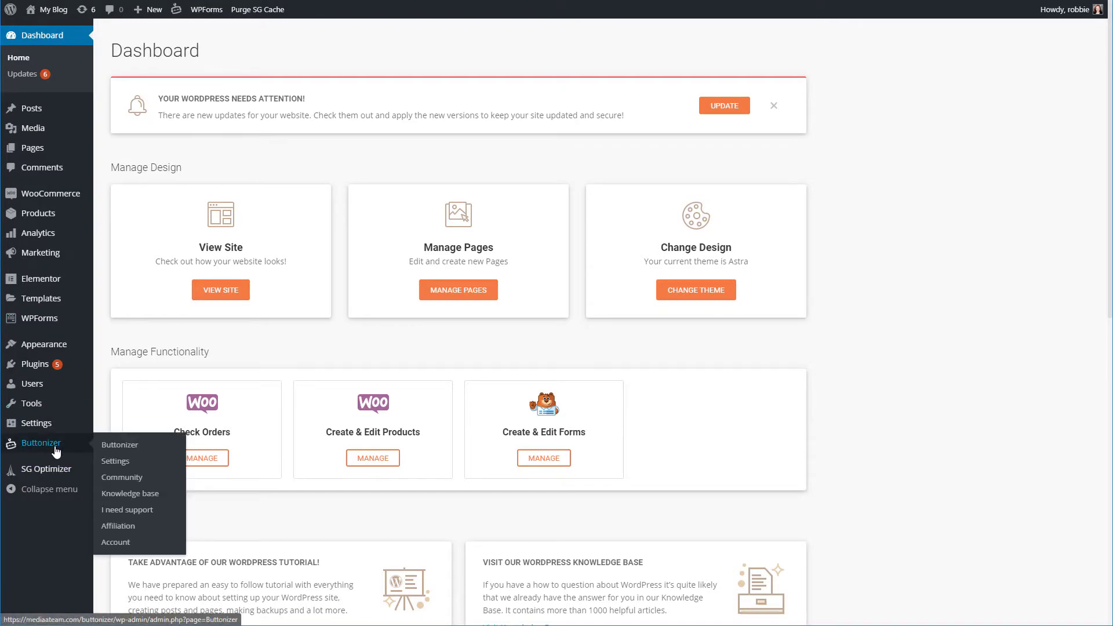
Open the Buttonizer editor from the WordPress admin sidebar
{"action": "left_click", "coordinate": [56, 452]}
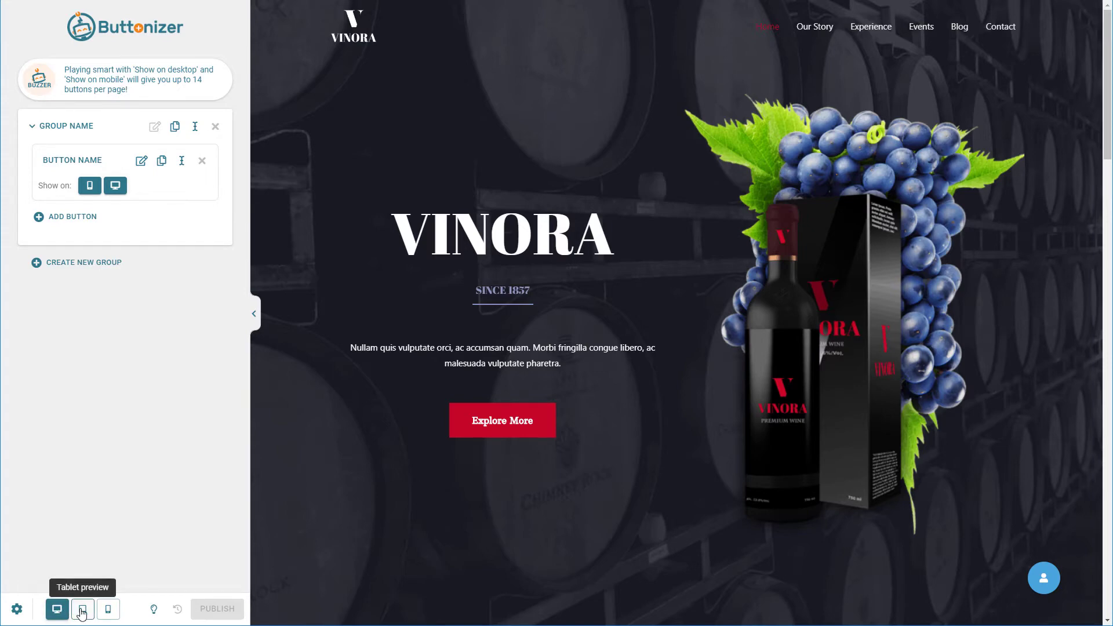
After checking mobile and desktop previews, rename the button group to 'Social Media' and open its button's settings
{"action": "left_click", "coordinate": [109, 609]}
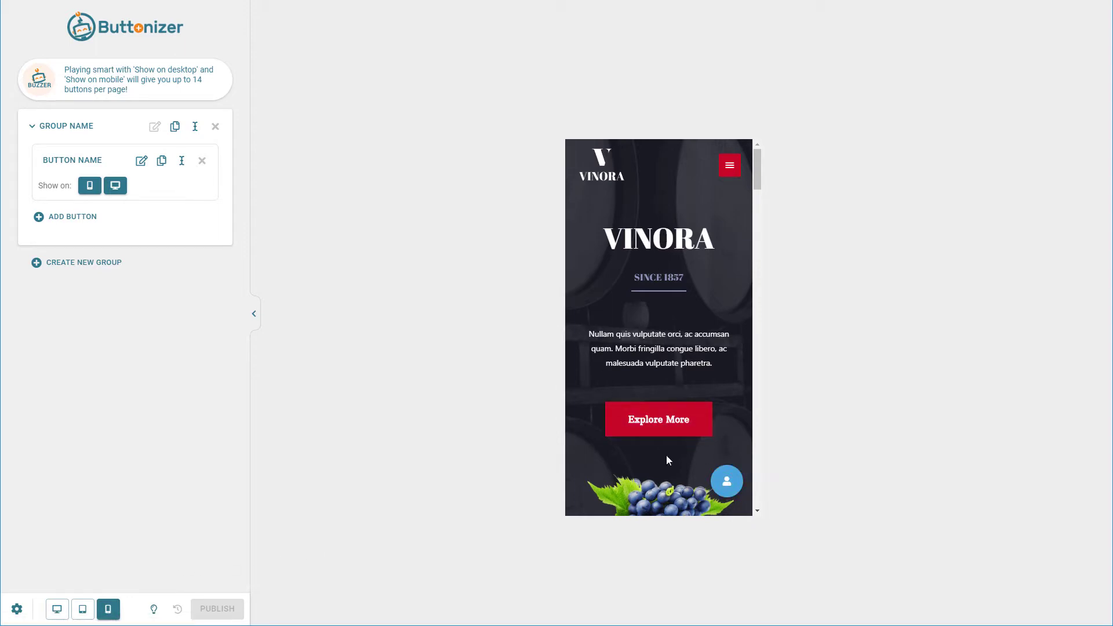
{"action": "left_click", "coordinate": [57, 608]}
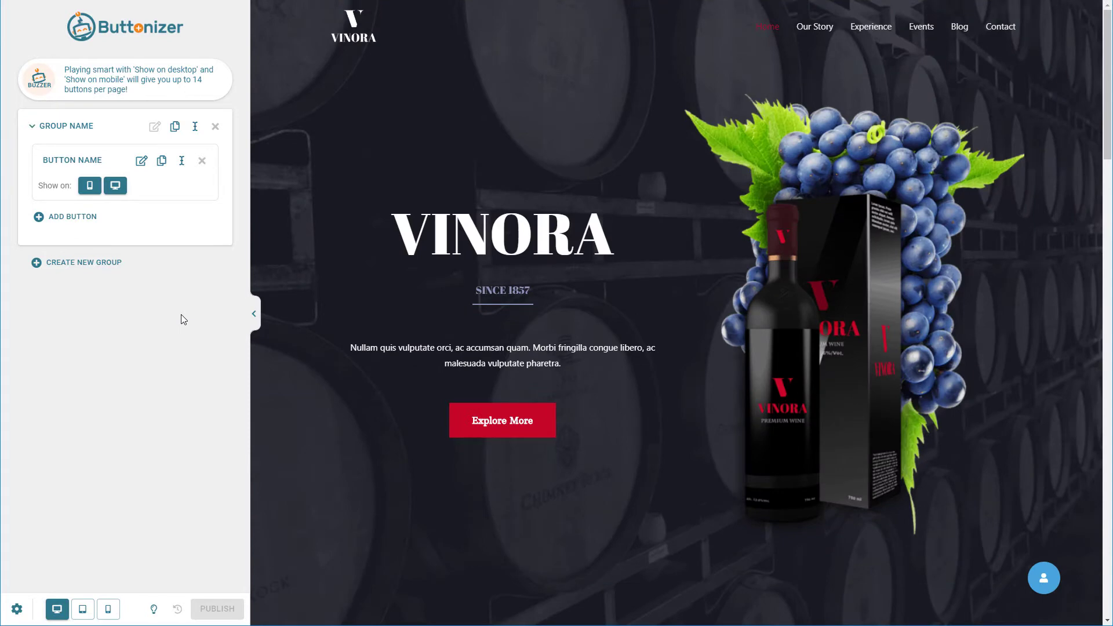
{"action": "left_click", "coordinate": [154, 125]}
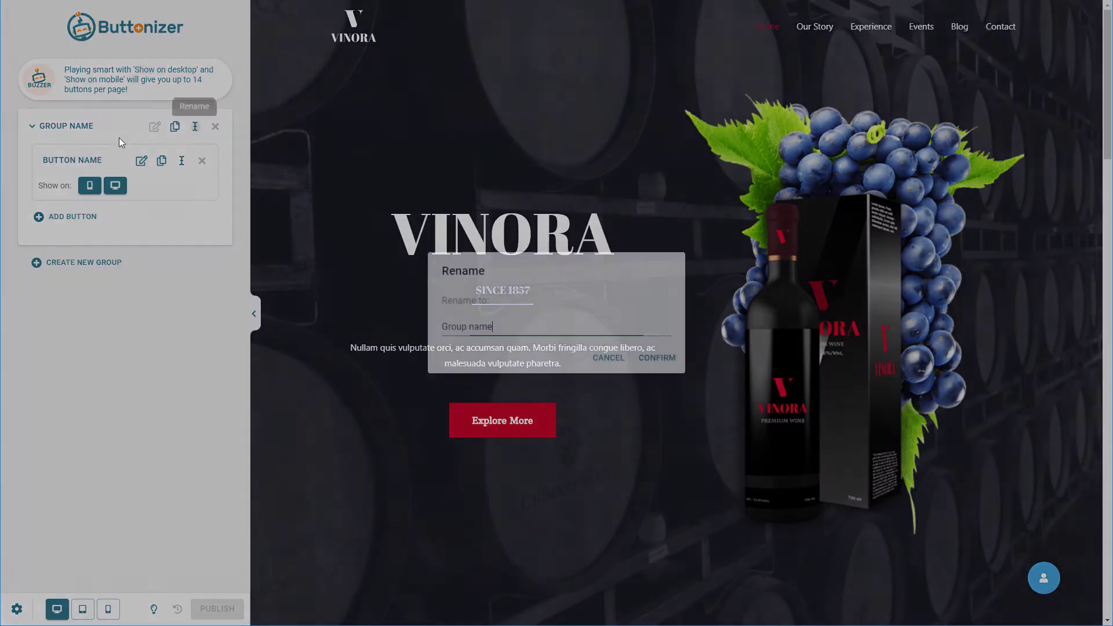
{"action": "left_click_drag", "start_coordinate": [523, 328], "coordinate": [448, 320]}
{"action": "type", "text": "Social Media"}
{"action": "left_click", "coordinate": [656, 358]}
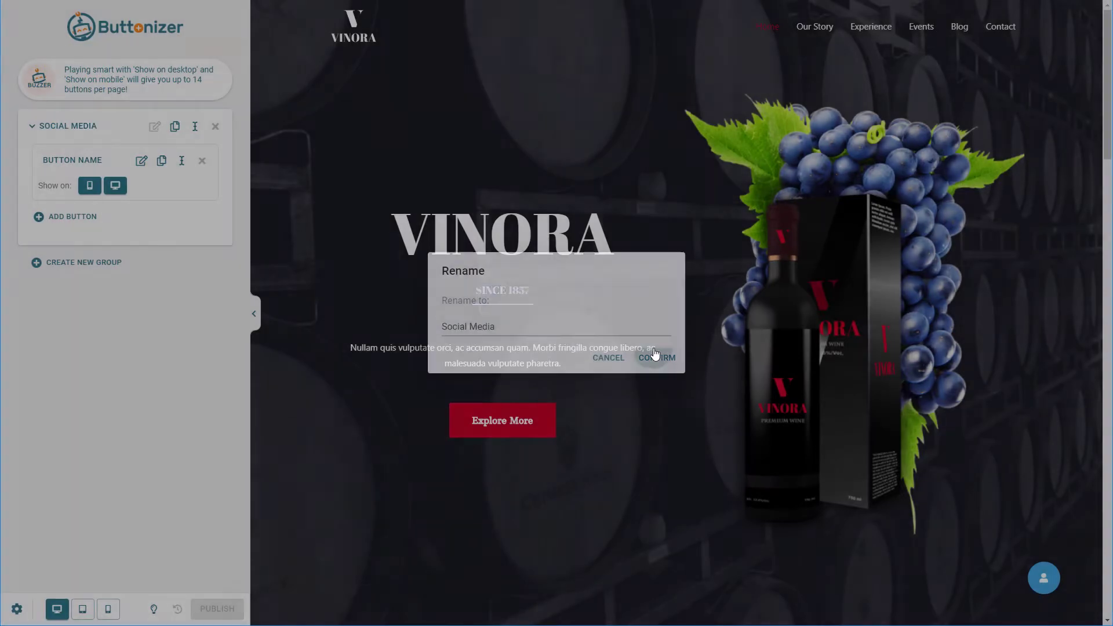
{"action": "left_click", "coordinate": [142, 164]}
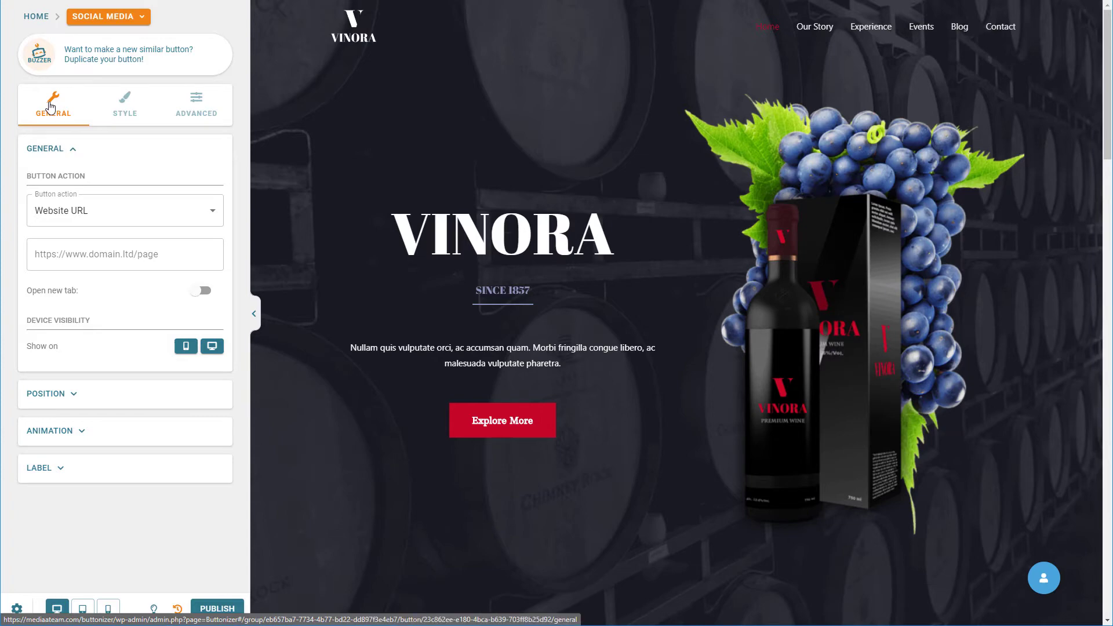
Set the button action to Facebook with the page username 'ostraining'
{"action": "left_click", "coordinate": [121, 104]}
{"action": "left_click", "coordinate": [195, 103]}
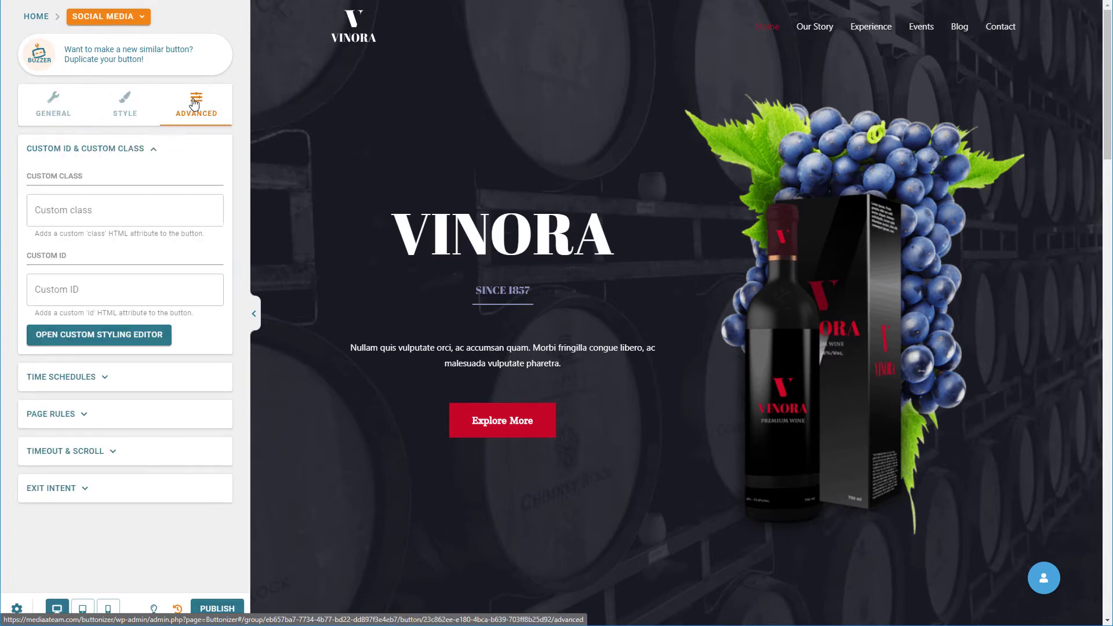
{"action": "left_click", "coordinate": [82, 106]}
{"action": "left_click", "coordinate": [145, 215]}
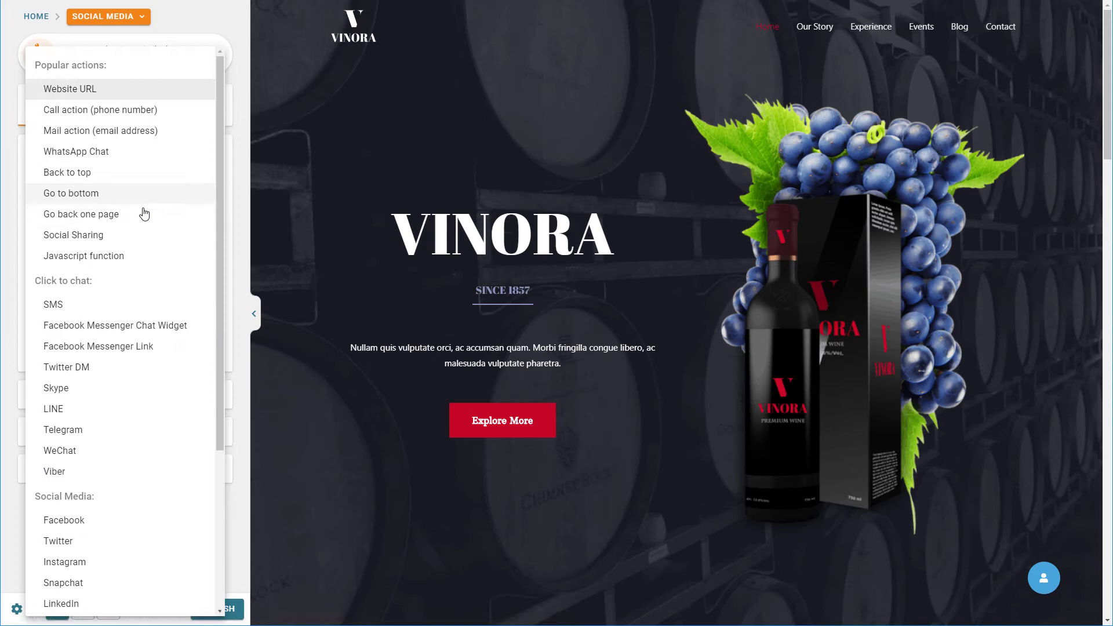
{"action": "left_click", "coordinate": [107, 518]}
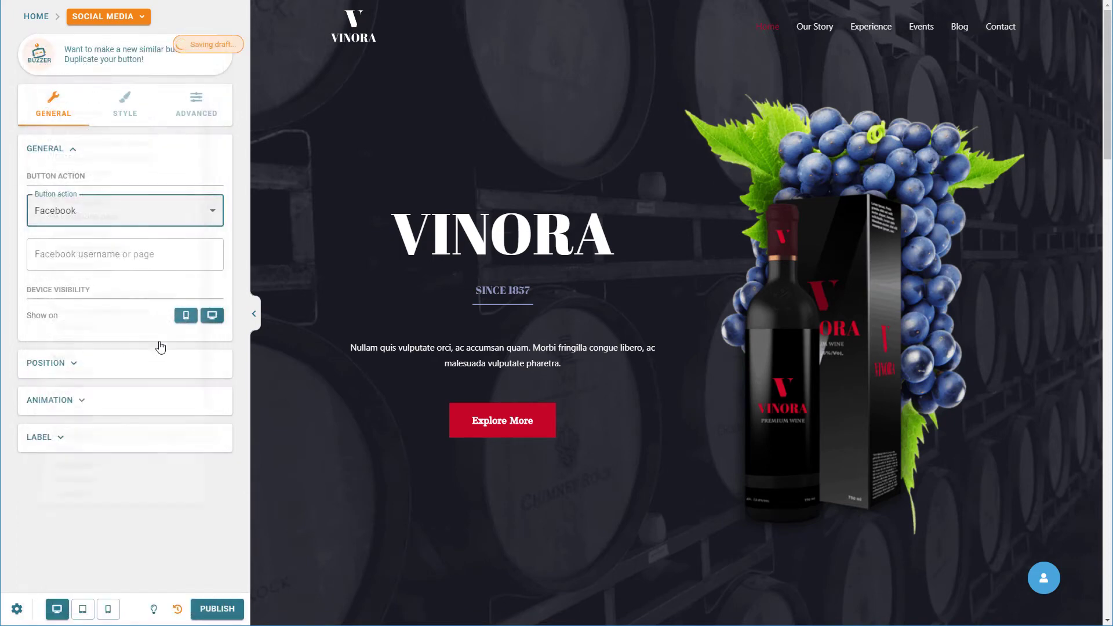
{"action": "left_click", "coordinate": [119, 257]}
{"action": "type", "text": "ostraining"}
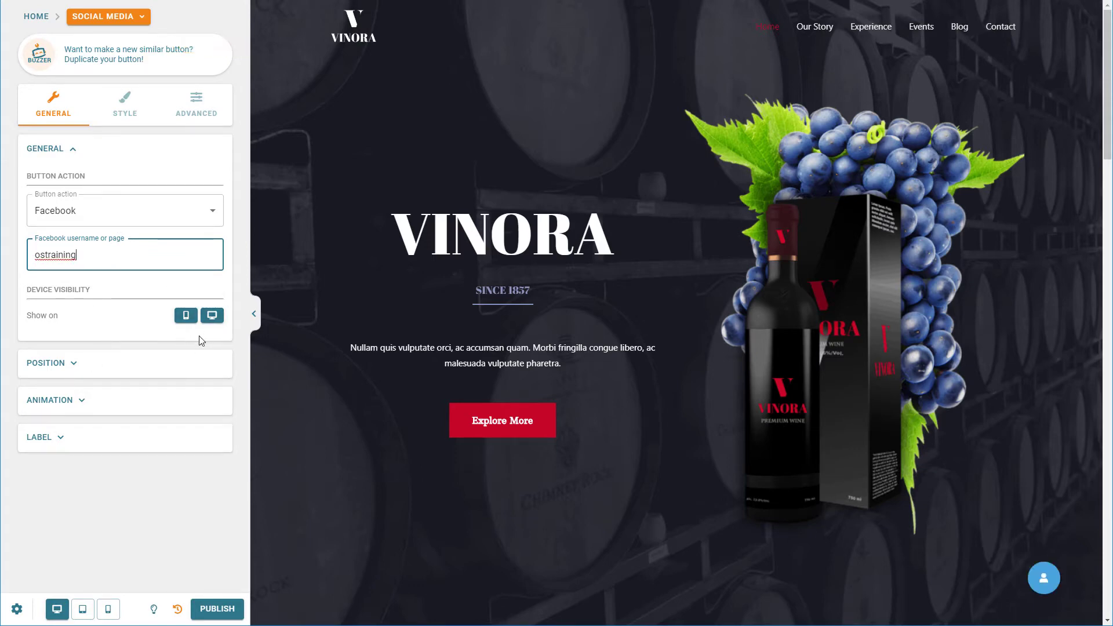
{"action": "left_click", "coordinate": [87, 363]}
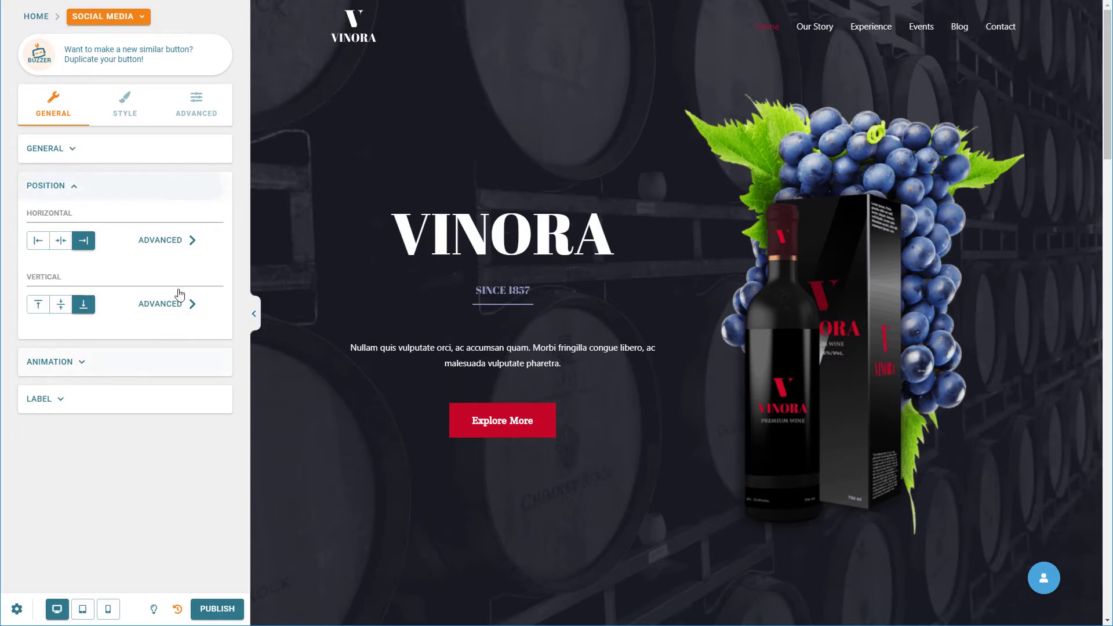
Align the button to the left, keeping Default menu style and no animation
{"action": "left_click", "coordinate": [36, 242]}
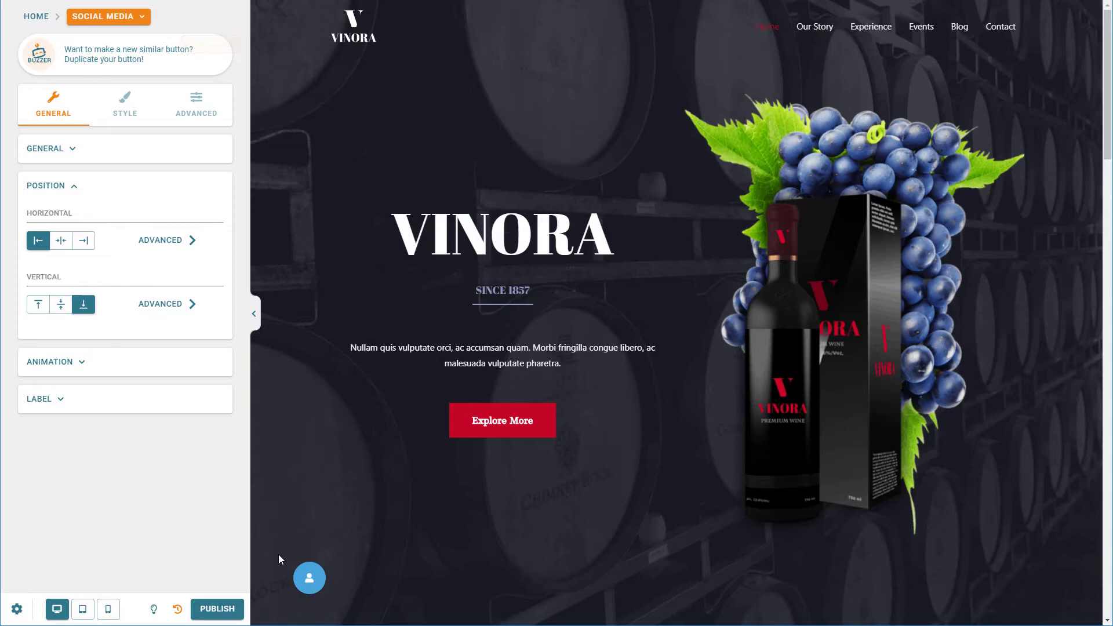
{"action": "left_click", "coordinate": [98, 362]}
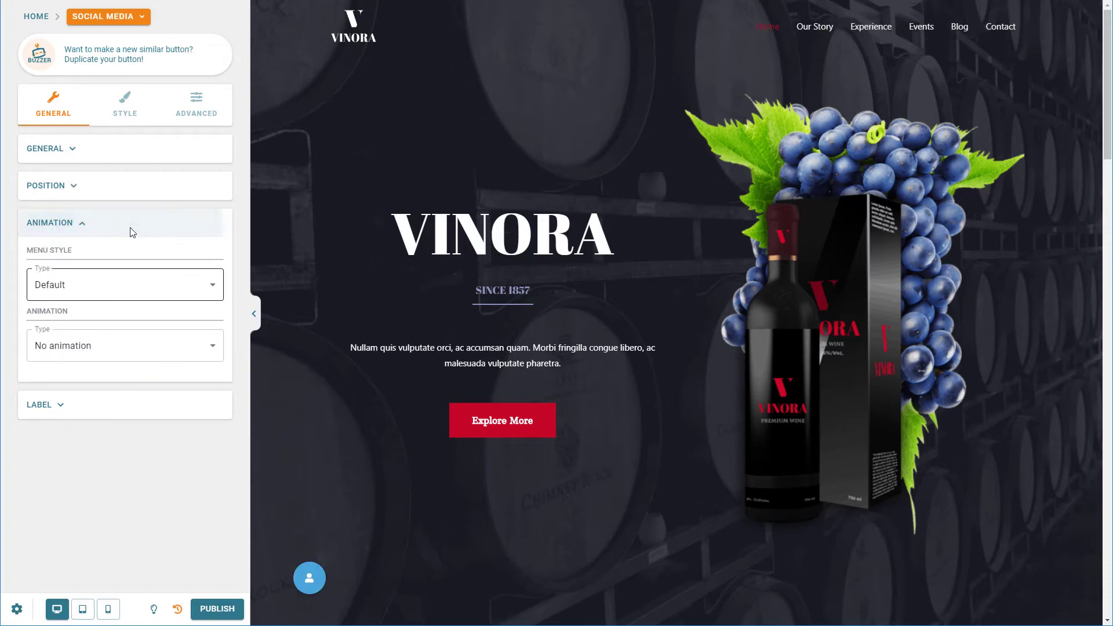
{"action": "left_click", "coordinate": [96, 286]}
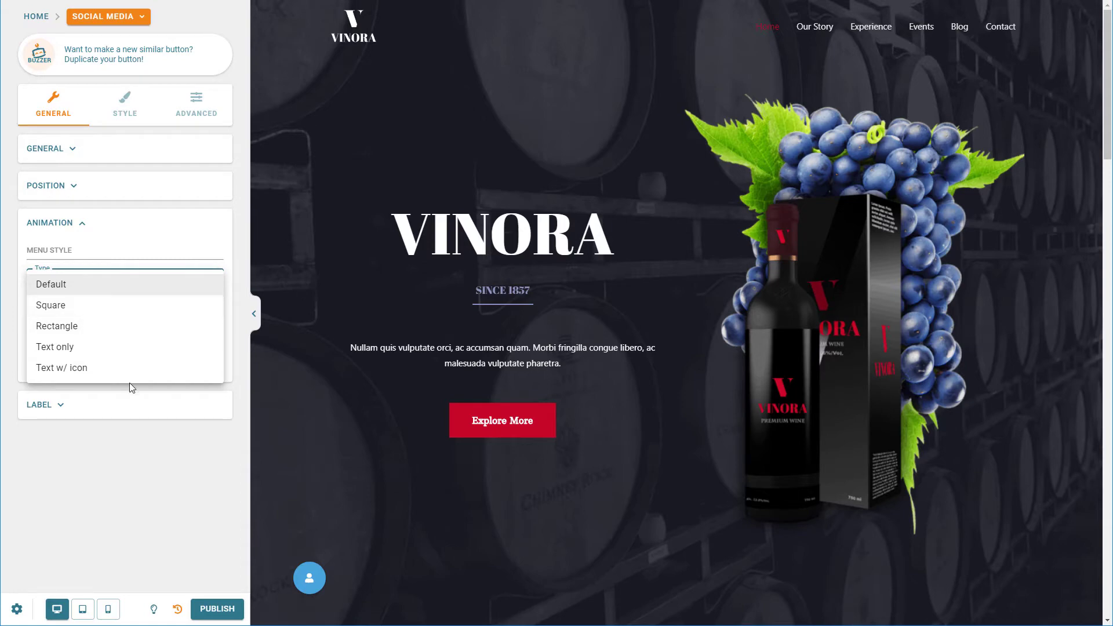
{"action": "left_click", "coordinate": [92, 285]}
{"action": "left_click", "coordinate": [126, 348]}
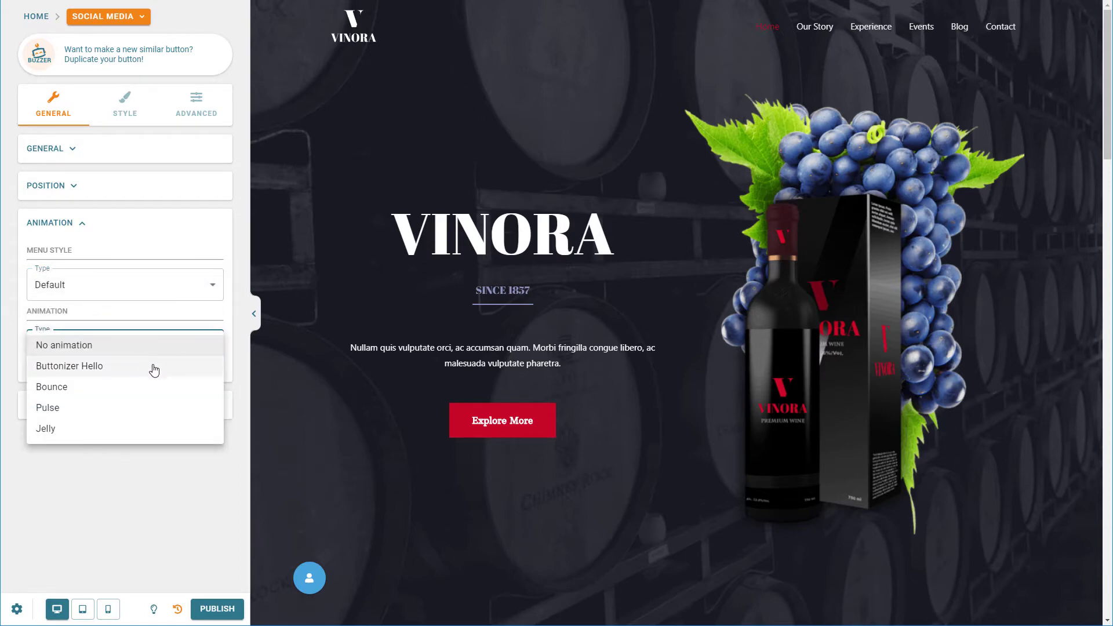
{"action": "left_click", "coordinate": [158, 336]}
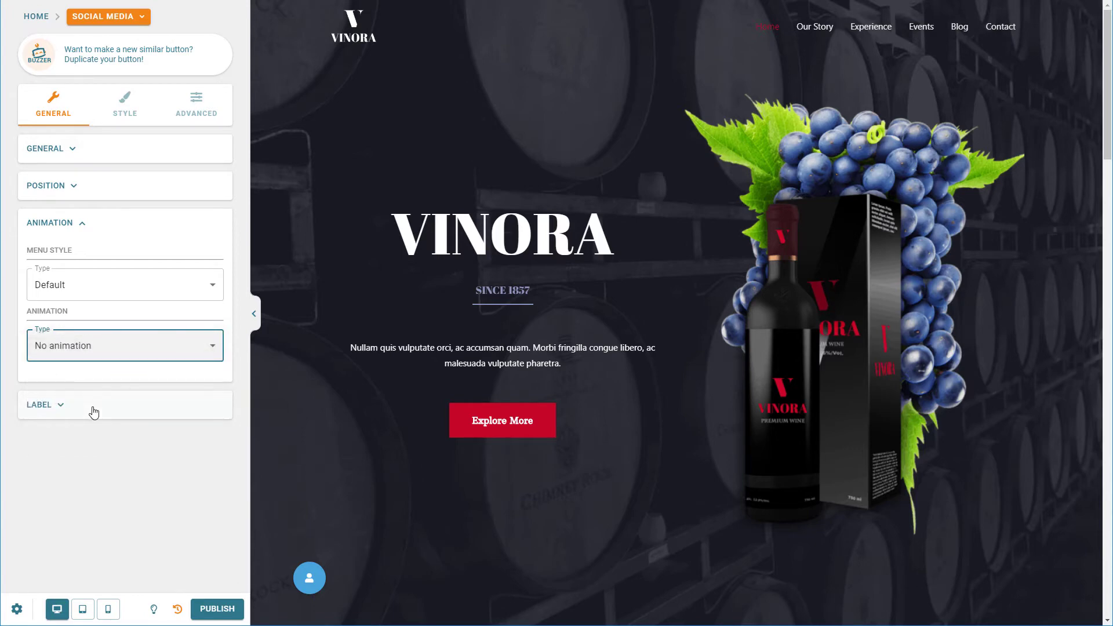
Enter the button's label text as 'Like Us!'
{"action": "left_click", "coordinate": [93, 412]}
{"action": "left_click", "coordinate": [120, 328]}
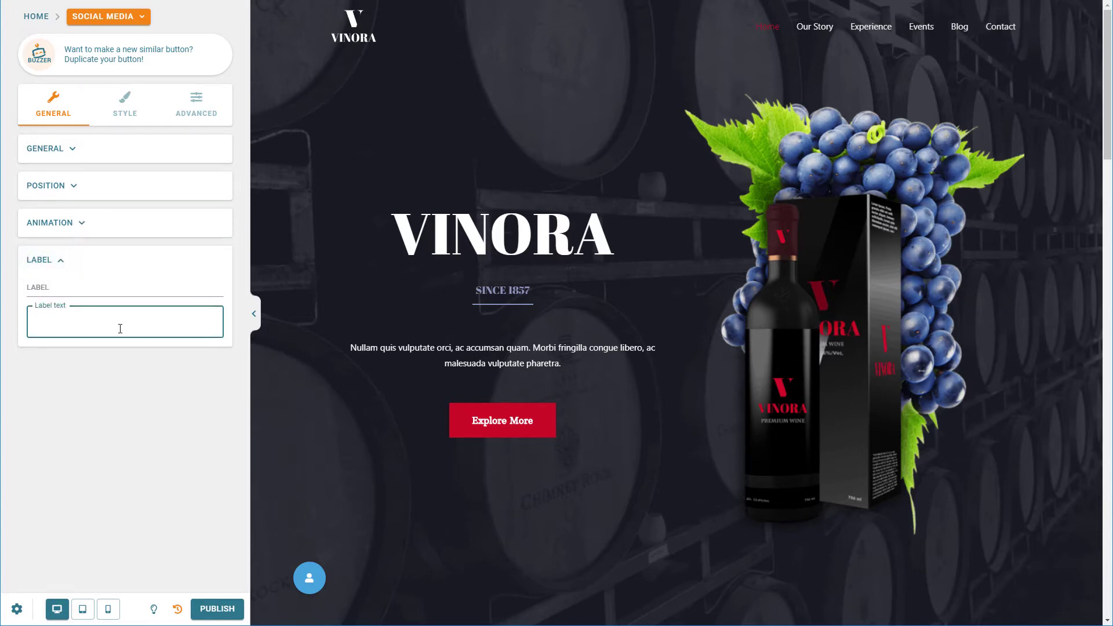
{"action": "type", "text": "Like"}
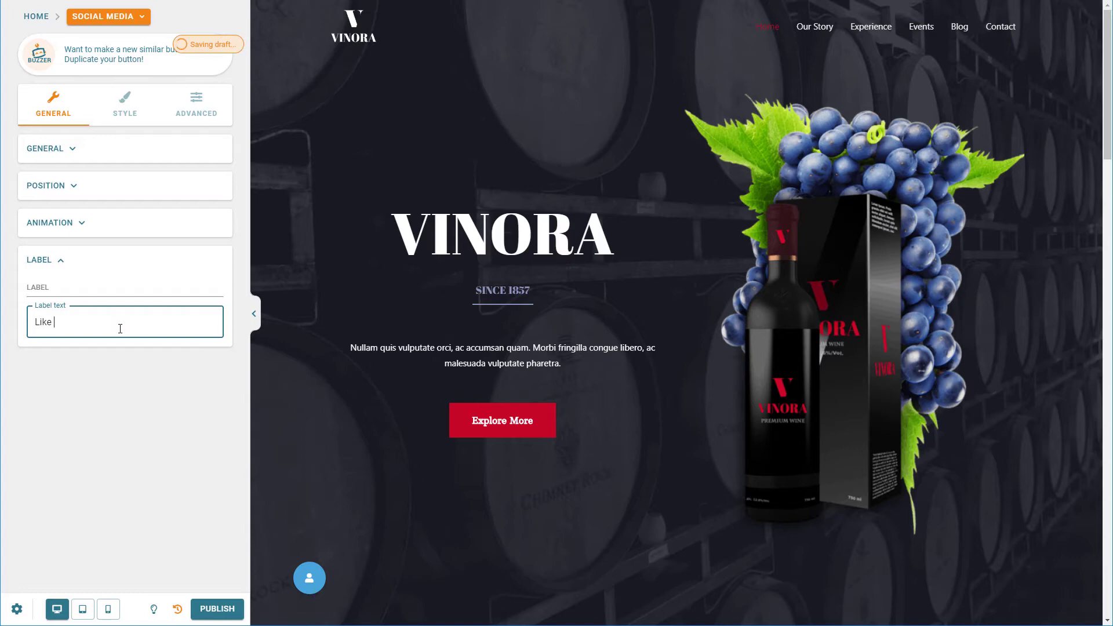
{"action": "type", "text": " Us on FAcebo"}
{"action": "key", "text": "BackSpace"}
{"action": "key", "text": "BackSpace"}
{"action": "key", "text": "BackSpace"}
Set the button's base colour to purple in the Style settings
{"action": "left_click", "coordinate": [143, 111]}
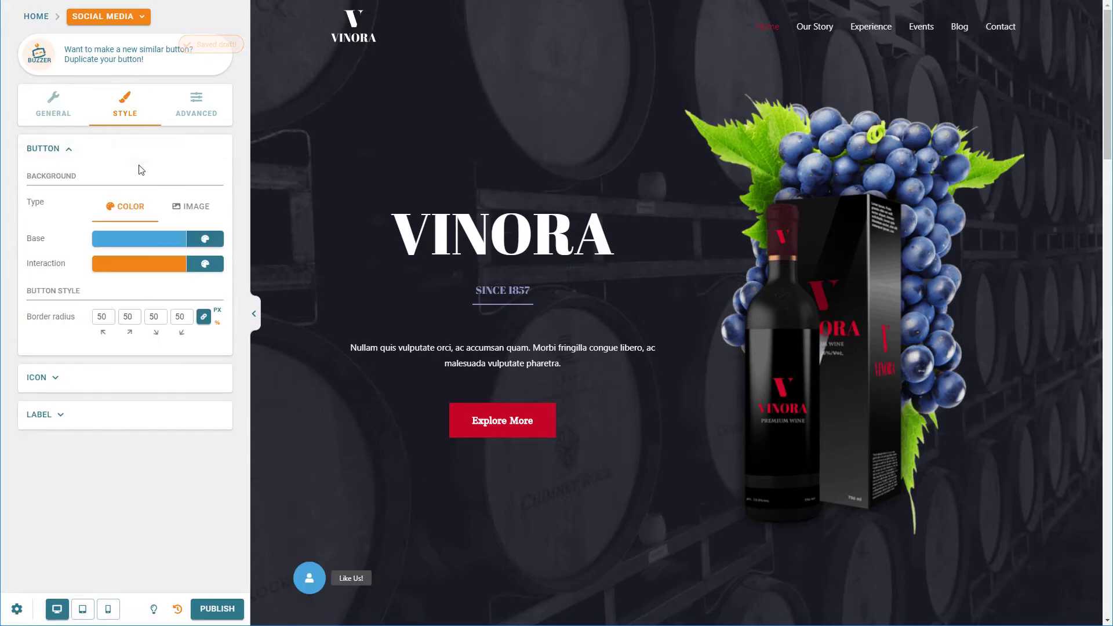
{"action": "left_click", "coordinate": [204, 238]}
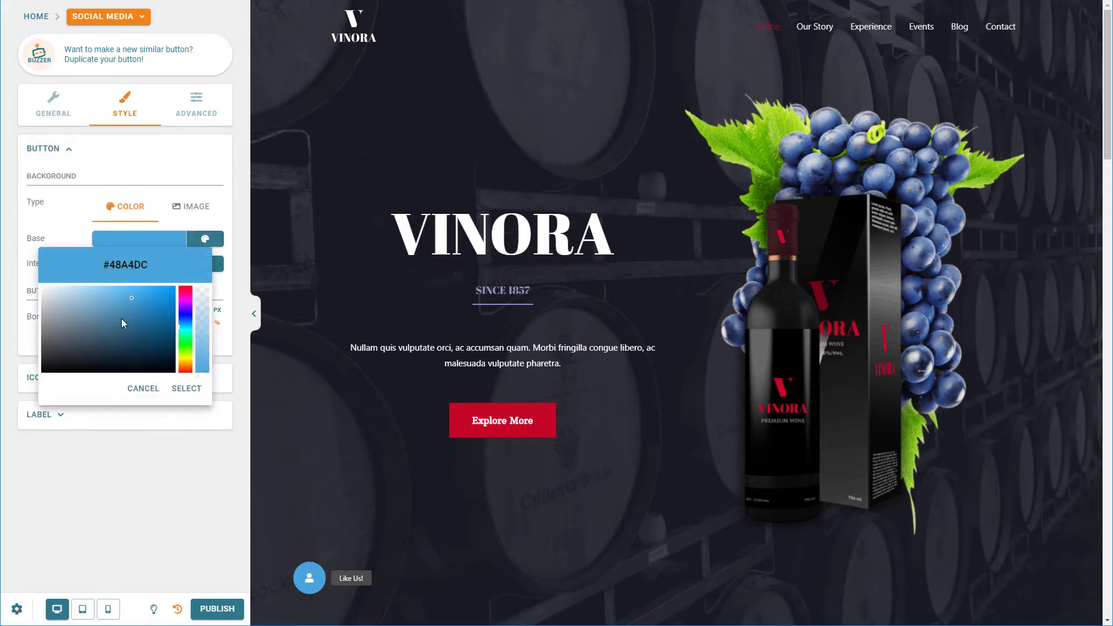
{"action": "left_click", "coordinate": [185, 309]}
{"action": "left_click", "coordinate": [157, 311]}
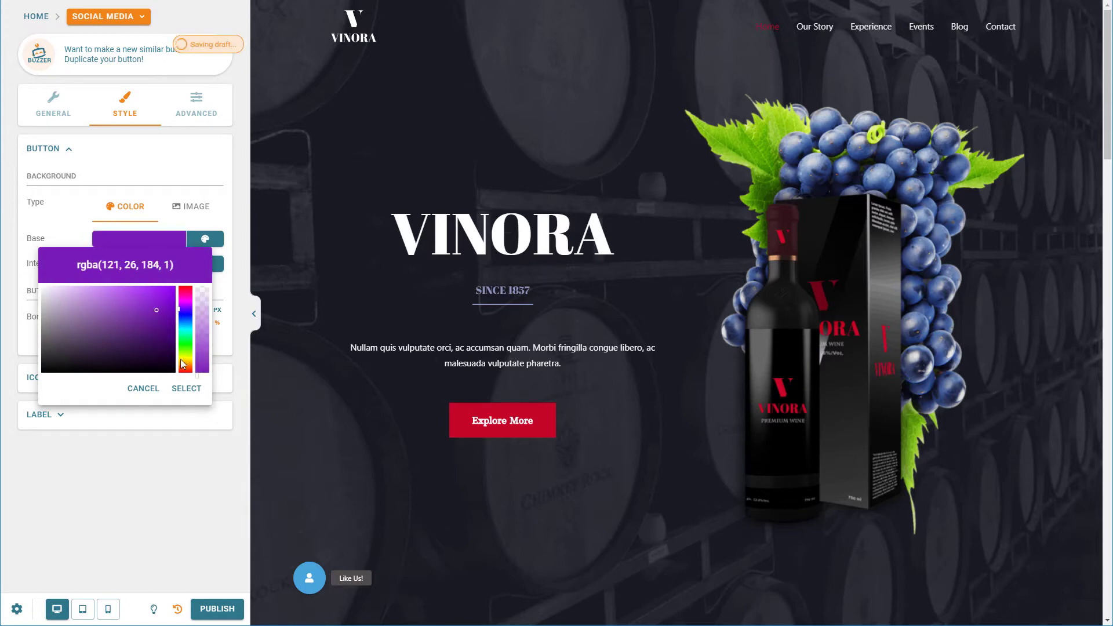
{"action": "left_click", "coordinate": [182, 398]}
Set the hover interaction colour to teal
{"action": "left_click", "coordinate": [205, 263]}
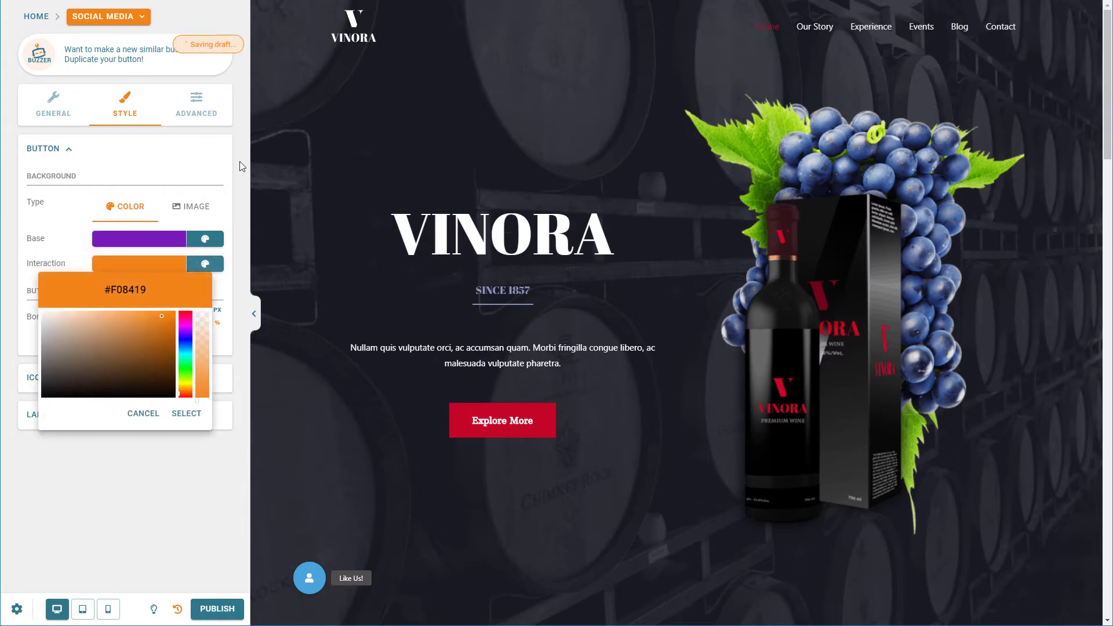
{"action": "left_click", "coordinate": [160, 359]}
{"action": "left_click", "coordinate": [185, 364]}
{"action": "left_click", "coordinate": [190, 358]}
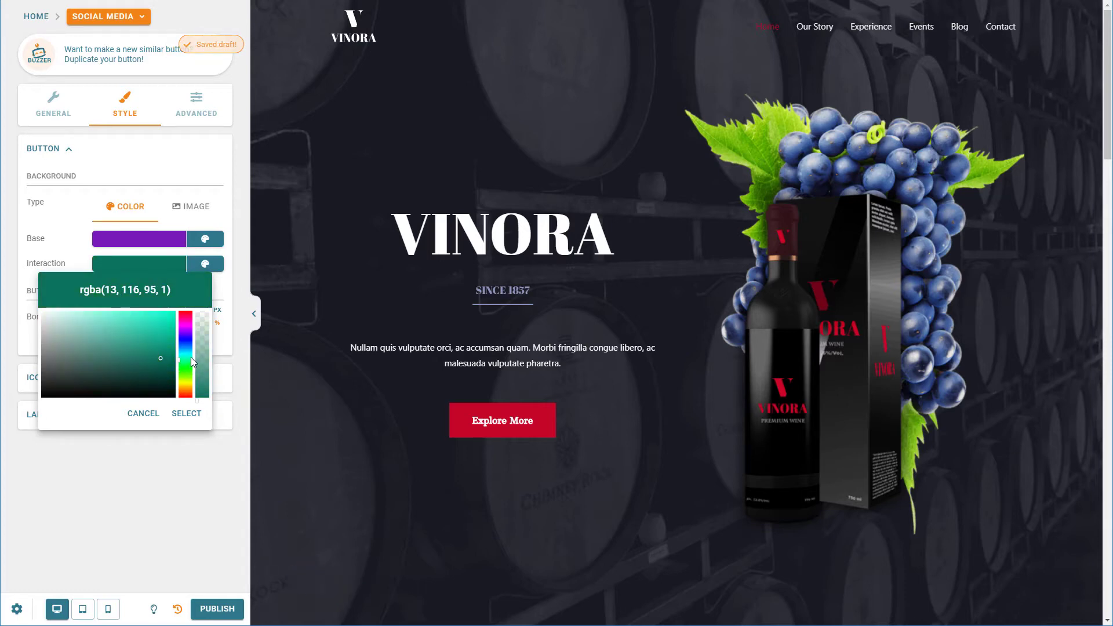
{"action": "left_click", "coordinate": [195, 414]}
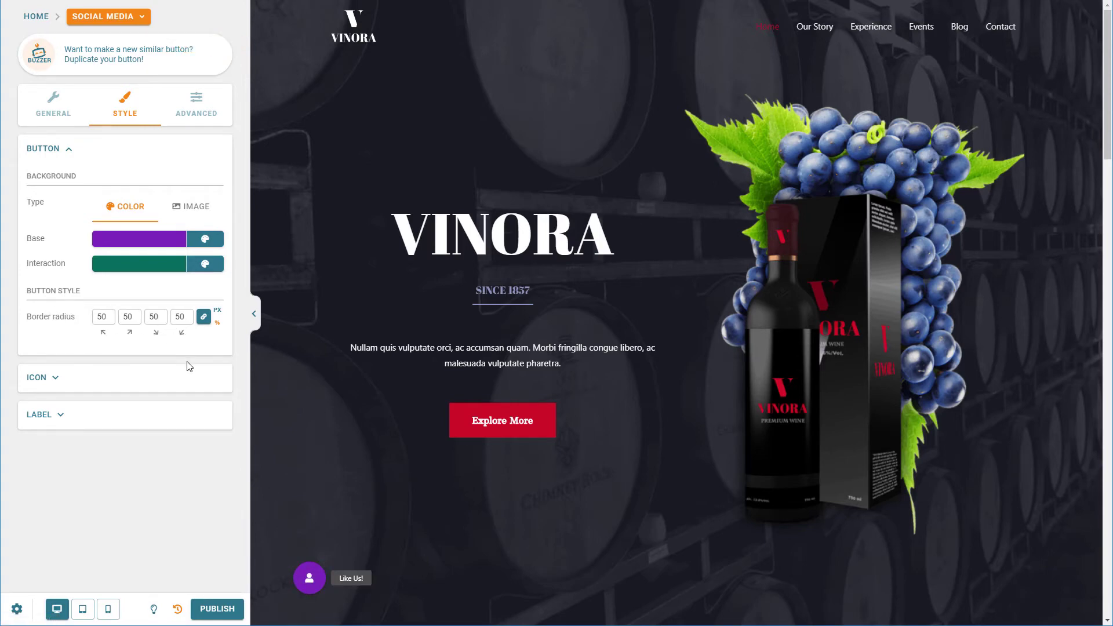
{"action": "left_click", "coordinate": [47, 383]}
{"action": "left_click", "coordinate": [145, 313]}
Choose the facebook-f icon via a 'facebook' search and set the icon size to 40
{"action": "left_click", "coordinate": [415, 175]}
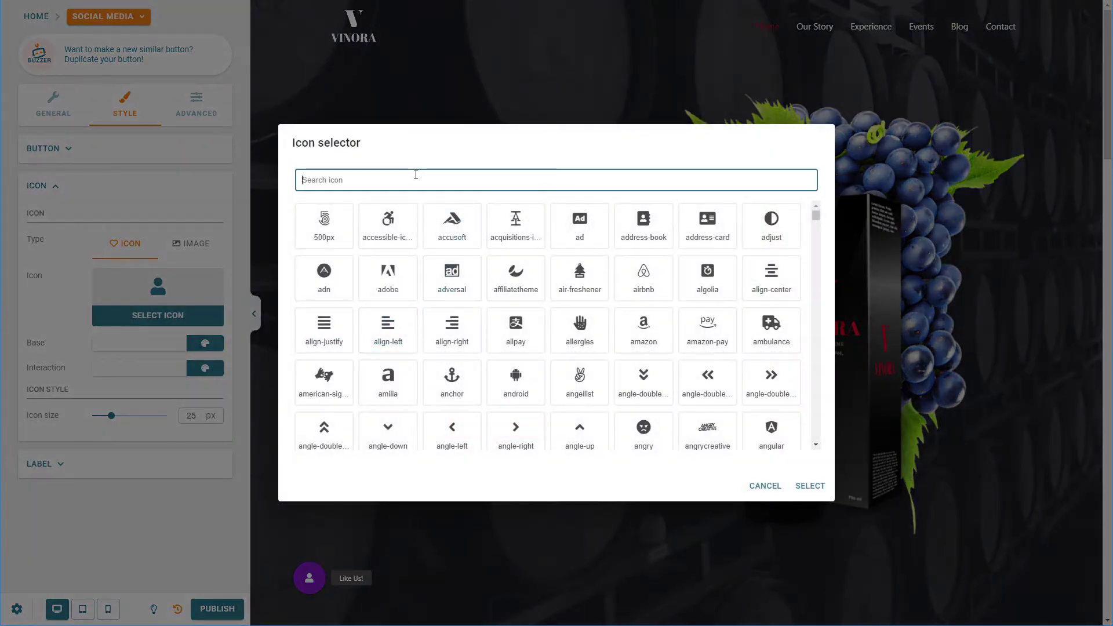
{"action": "type", "text": "facebo"}
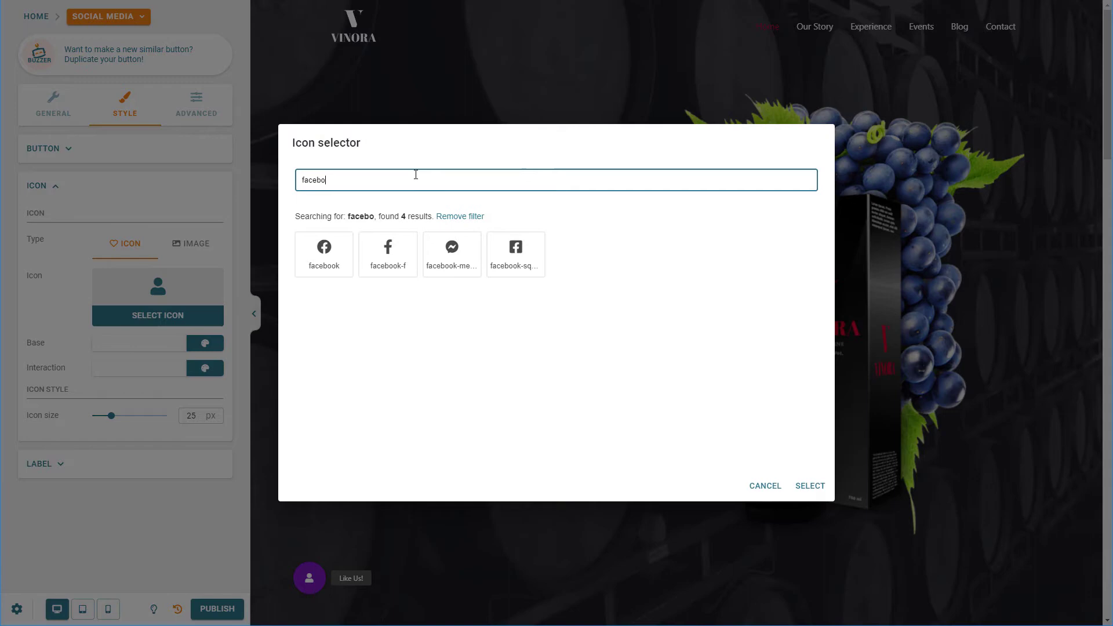
{"action": "type", "text": "ok"}
{"action": "left_click", "coordinate": [396, 249]}
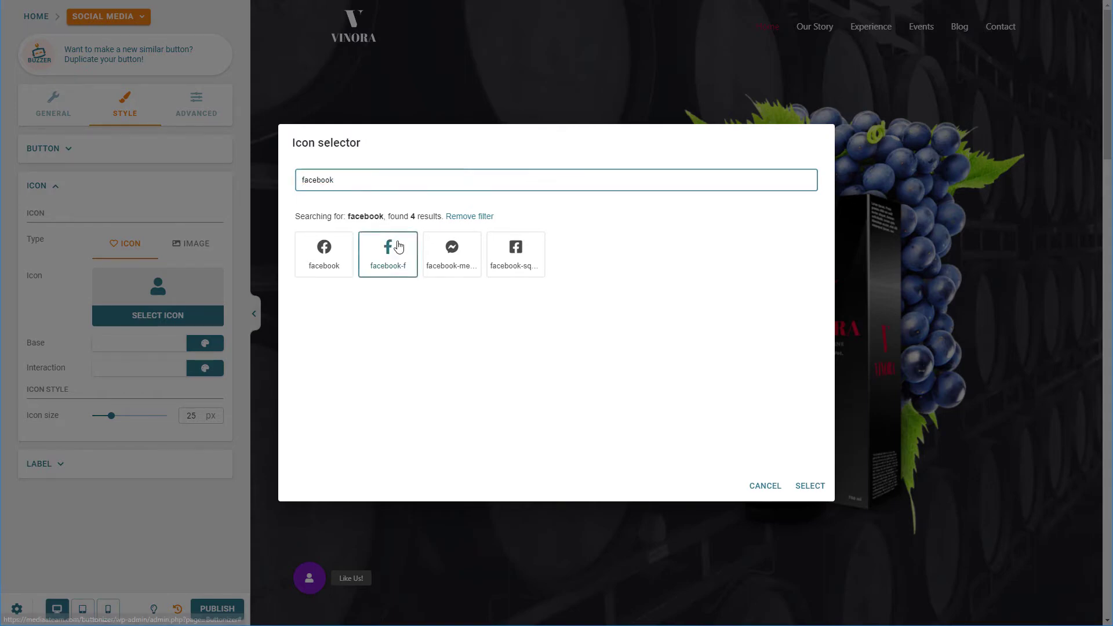
{"action": "left_click", "coordinate": [811, 488]}
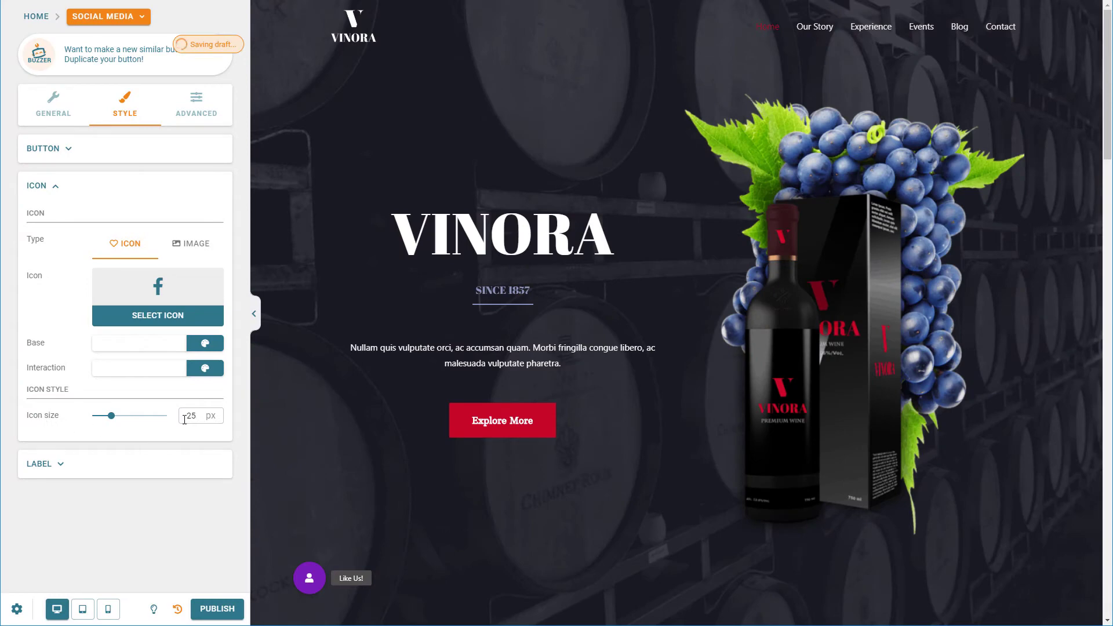
{"action": "left_click", "coordinate": [185, 419]}
{"action": "type", "text": "40"}
{"action": "left_click", "coordinate": [225, 447]}
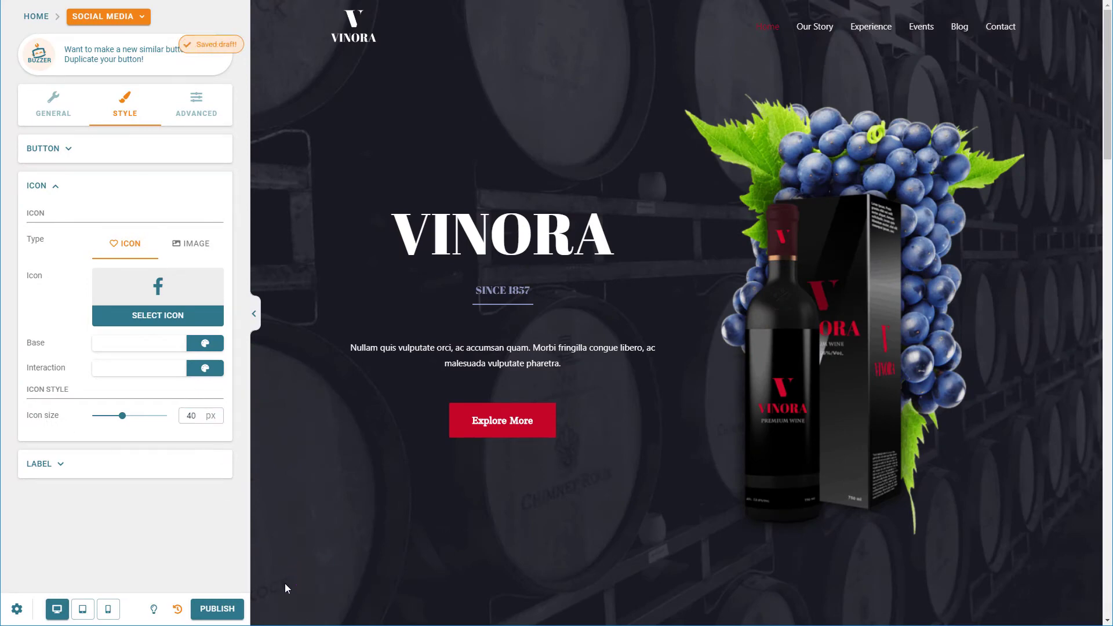
{"action": "left_click", "coordinate": [81, 465]}
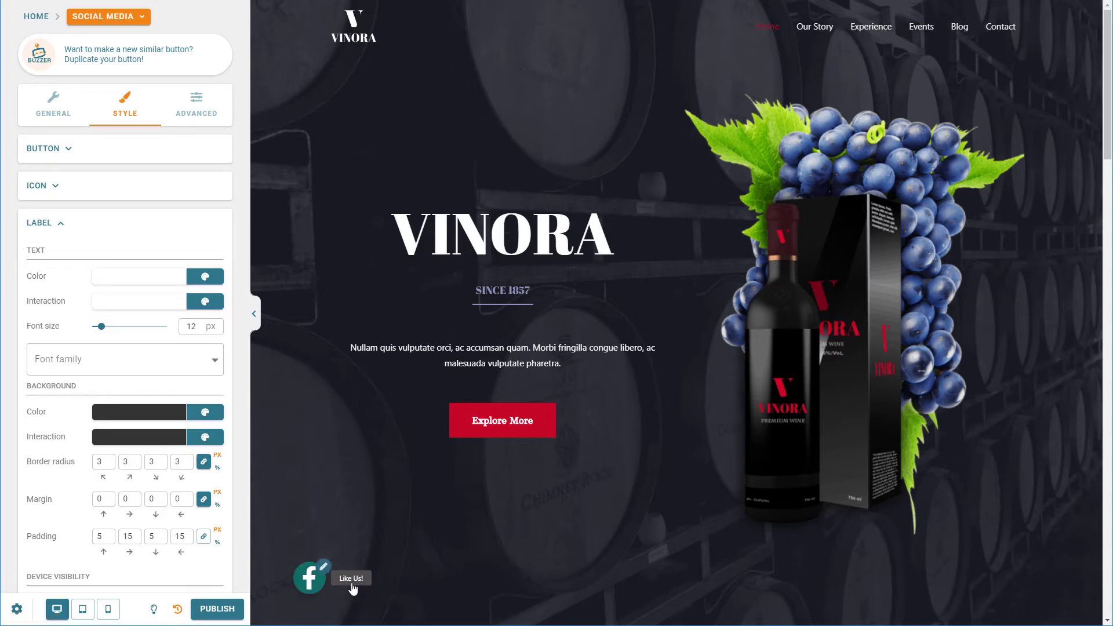
Collapse Label, glance at the Advanced tab, then return to the button groups overview
{"action": "left_click", "coordinate": [69, 223]}
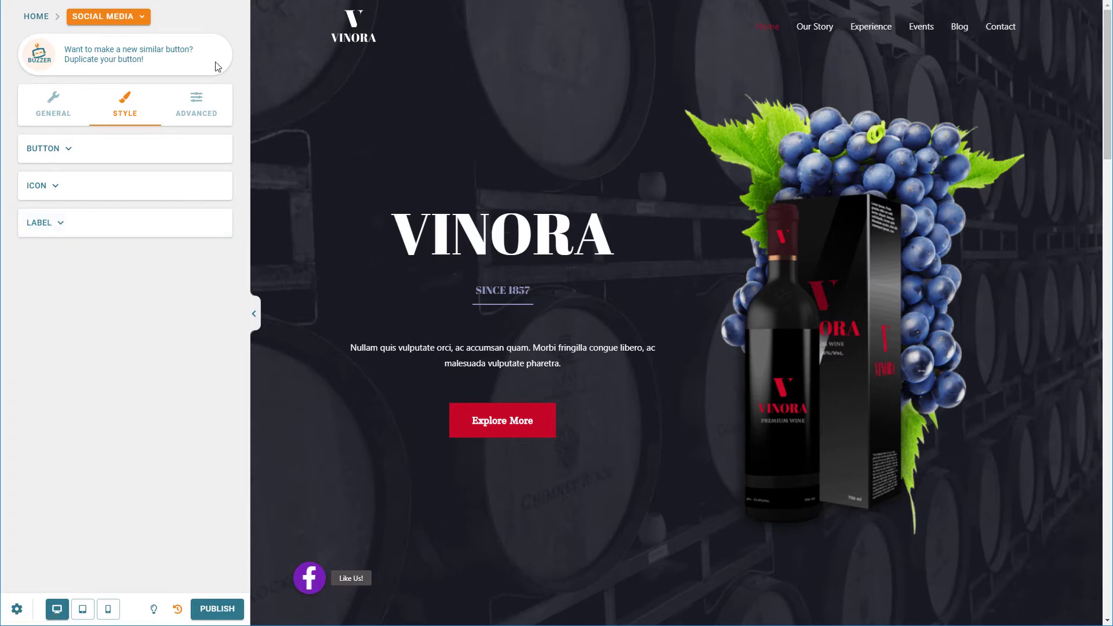
{"action": "left_click", "coordinate": [211, 89]}
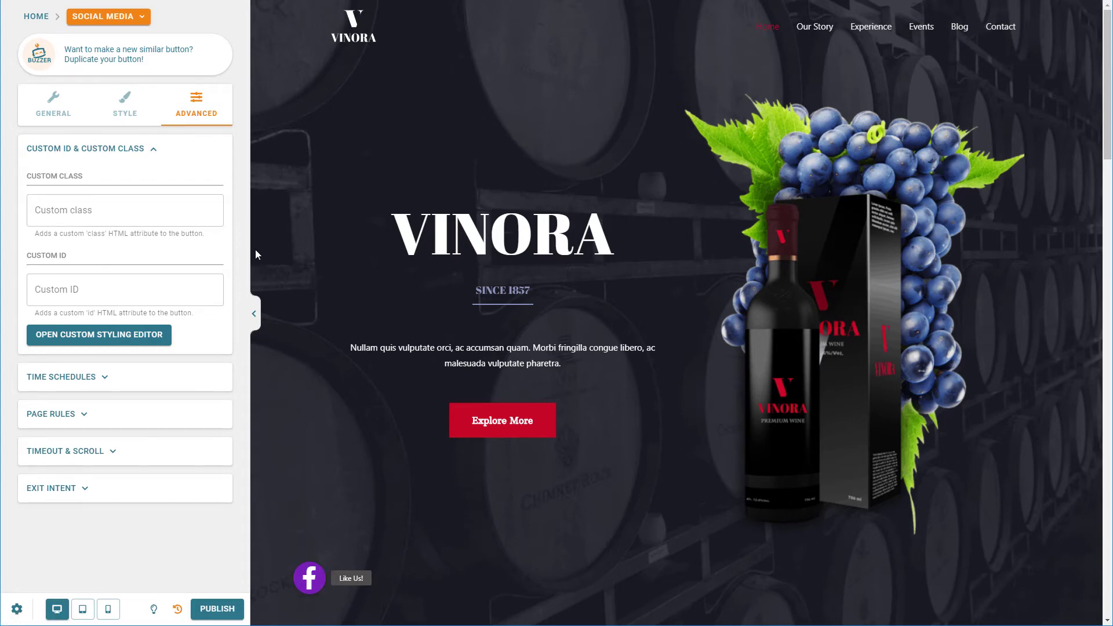
{"action": "left_click", "coordinate": [61, 21]}
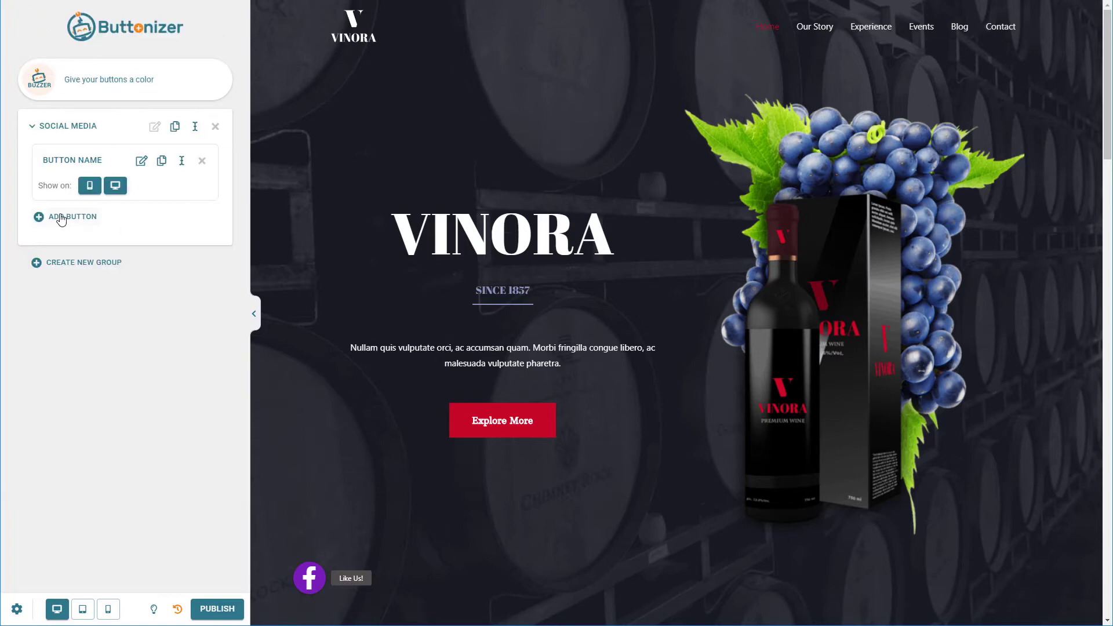
Add a button named 'Twitter' linking to Twitter with the pasted profile username
{"action": "left_click", "coordinate": [60, 216]}
{"action": "left_click_drag", "start_coordinate": [512, 319], "coordinate": [434, 323]}
{"action": "type", "text": "Twitter"}
{"action": "key", "text": "Return"}
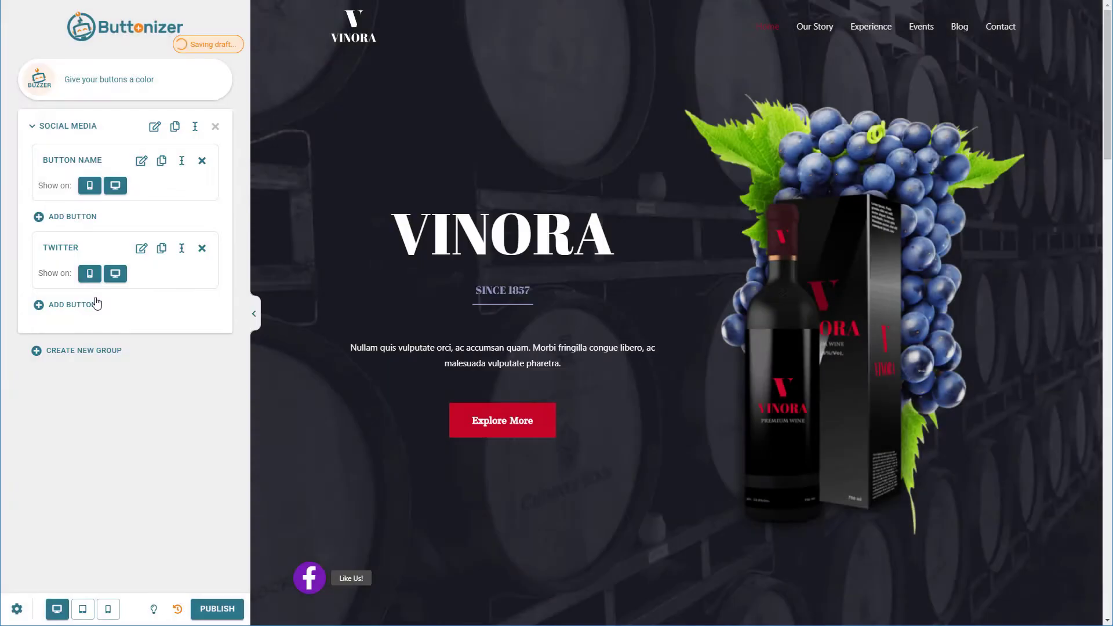
{"action": "left_click", "coordinate": [58, 541]}
{"action": "left_click", "coordinate": [171, 282]}
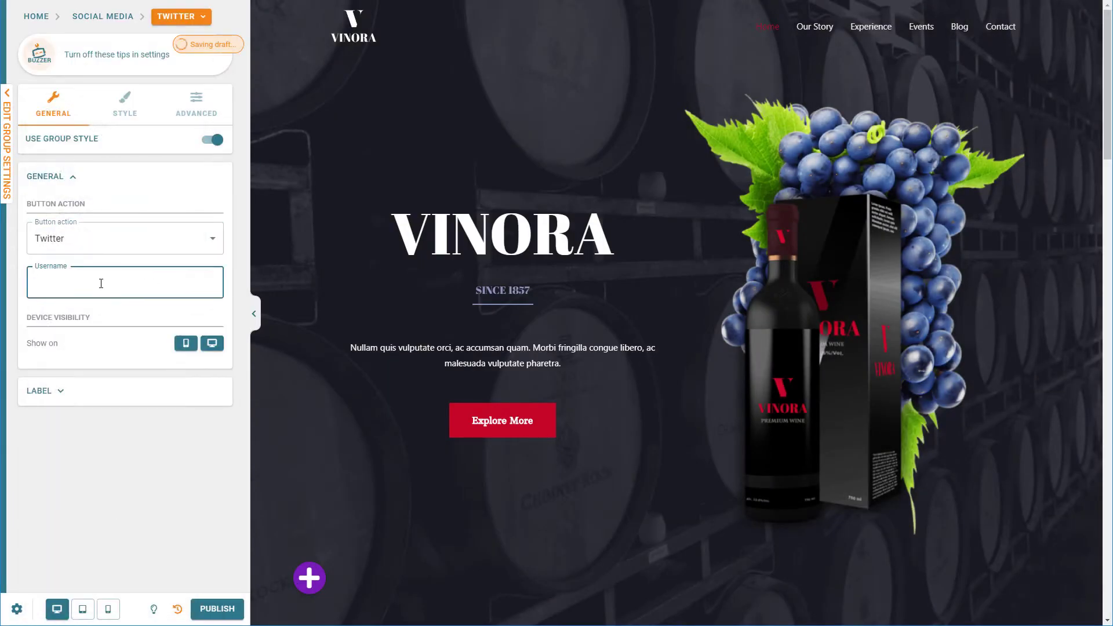
{"action": "type", "text": "https://twitter.com/ostraining"}
Label the Twitter button 'Follow Us!' and preview the expanded group
{"action": "left_click", "coordinate": [226, 388]}
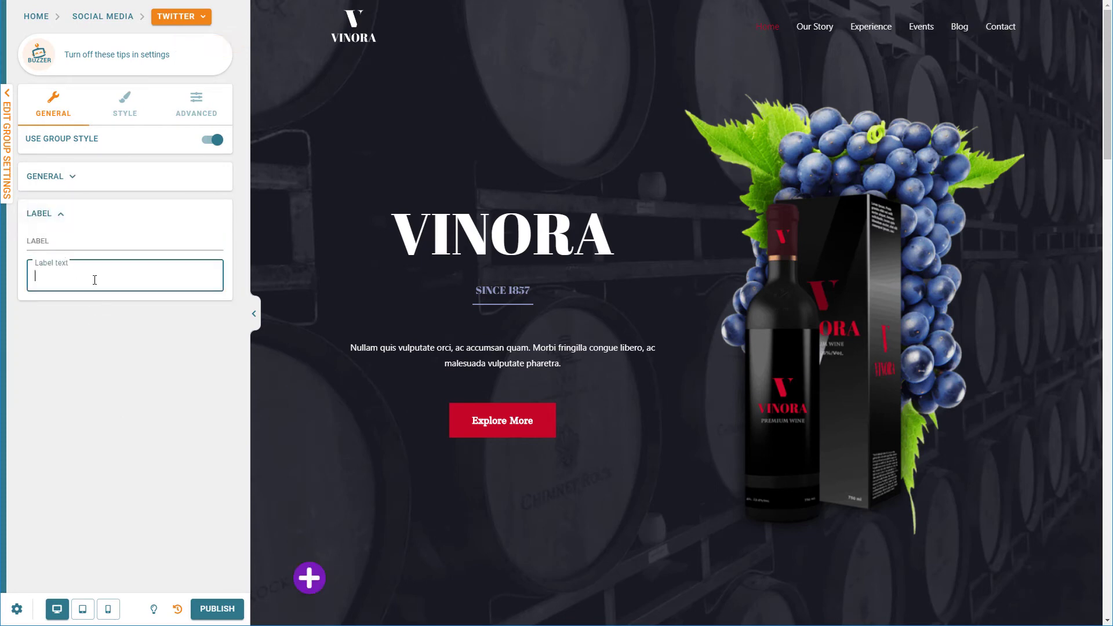
{"action": "left_click", "coordinate": [94, 280]}
{"action": "type", "text": "Follow Us!"}
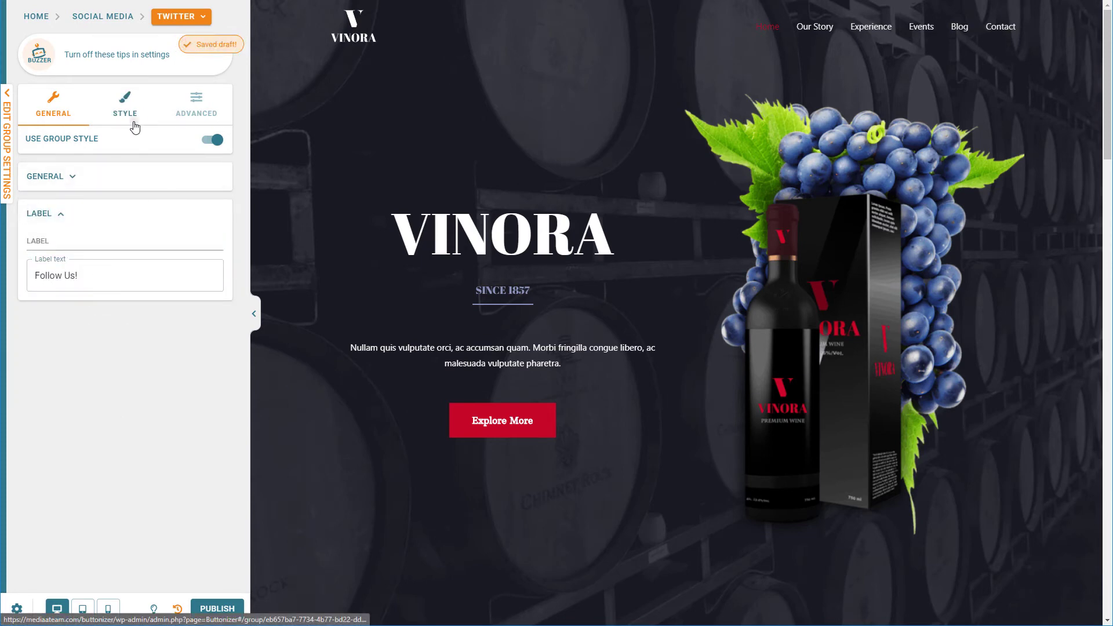
{"action": "left_click", "coordinate": [134, 124]}
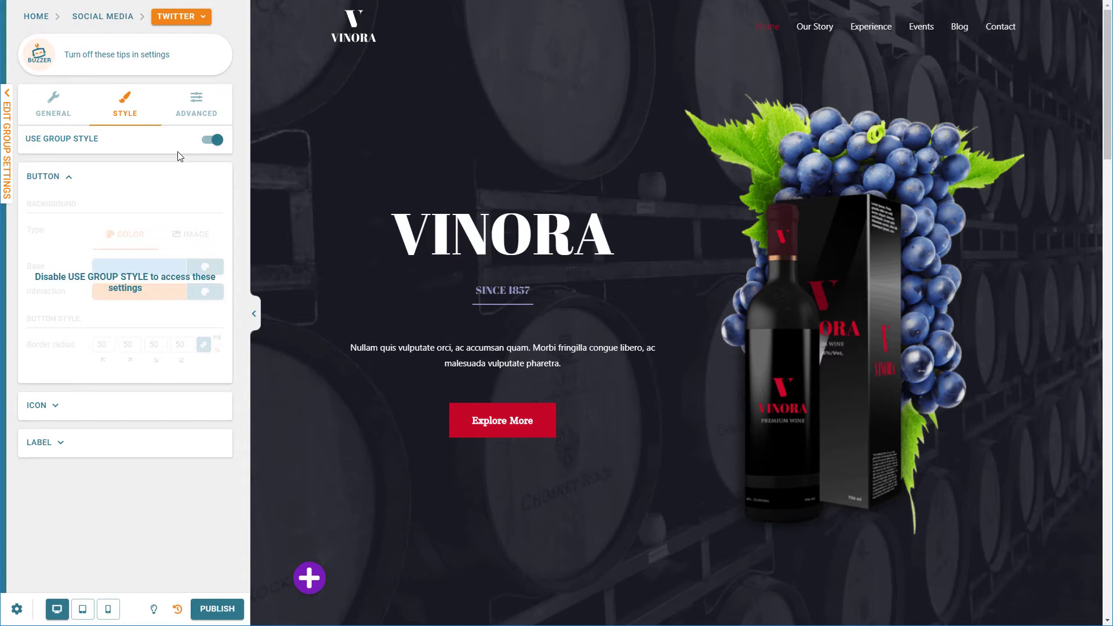
{"action": "left_click", "coordinate": [303, 588]}
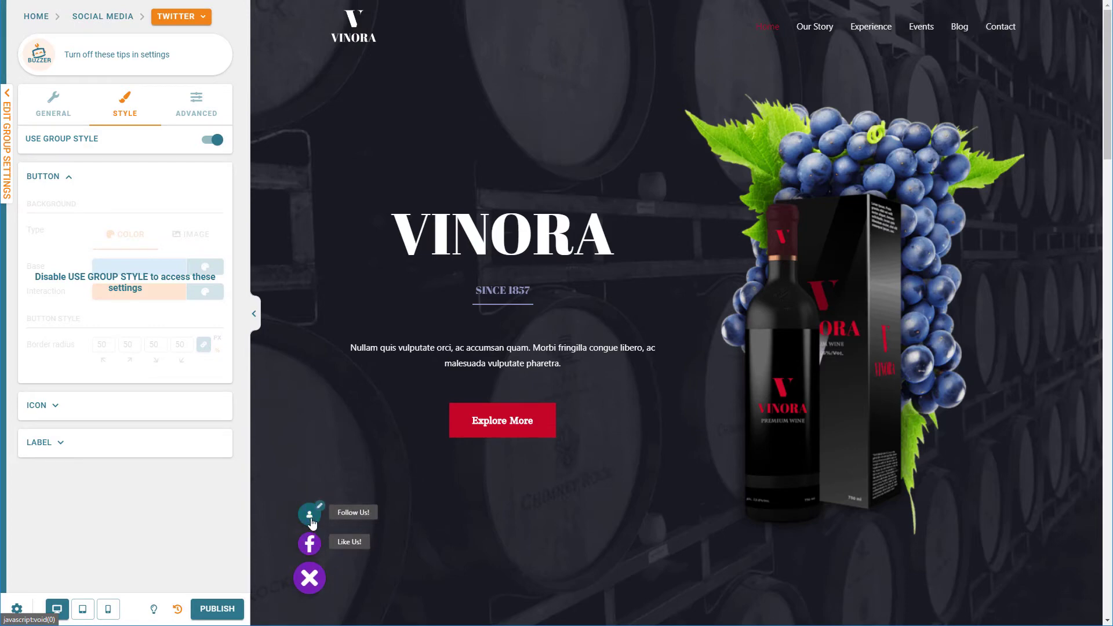
Give the button the twitter icon at size 40 and publish the changes
{"action": "left_click", "coordinate": [75, 404]}
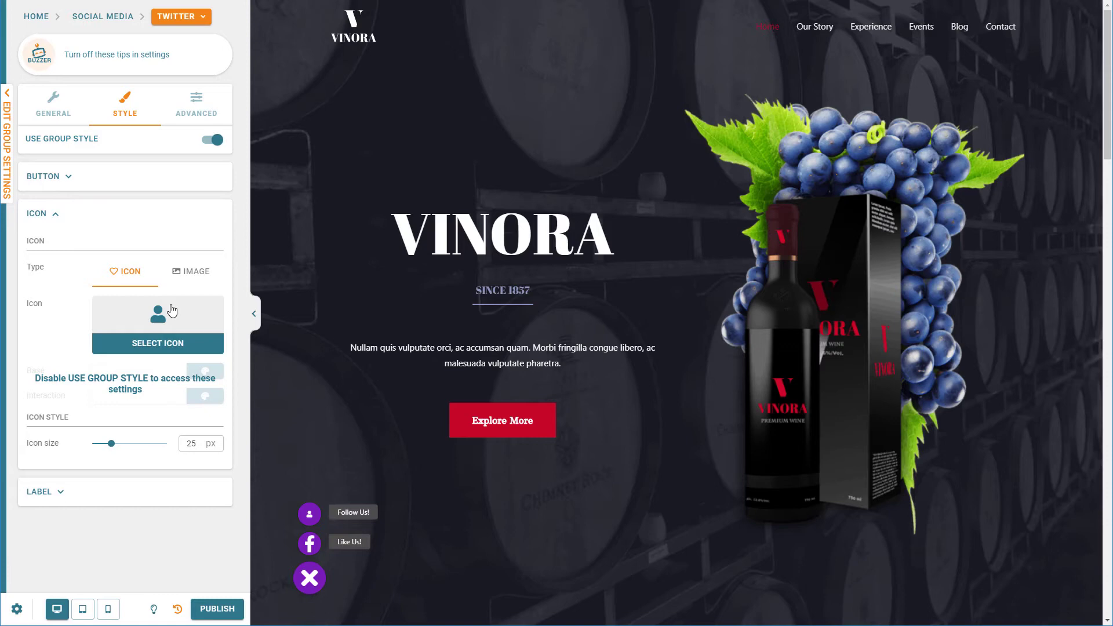
{"action": "left_click", "coordinate": [158, 343]}
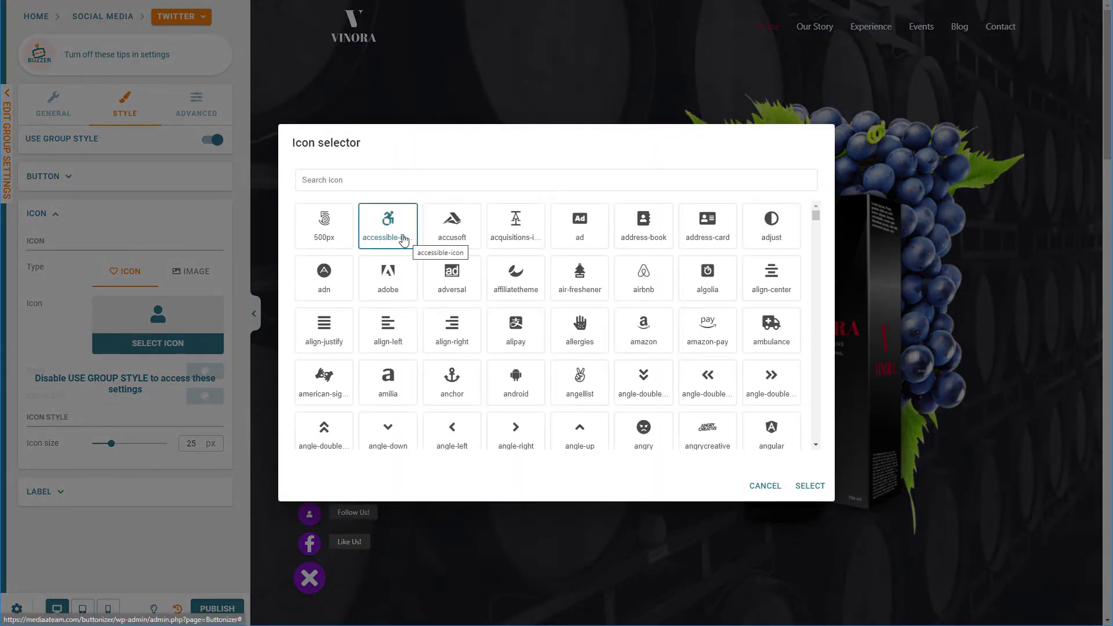
{"action": "left_click", "coordinate": [396, 184]}
{"action": "type", "text": "twitter"}
{"action": "left_click", "coordinate": [313, 257]}
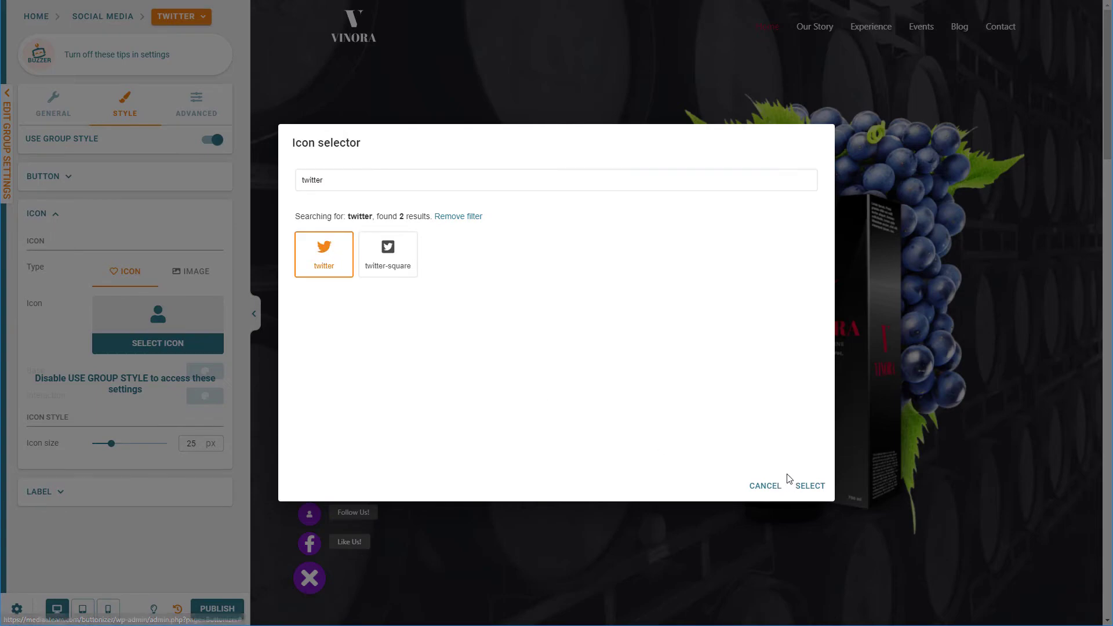
{"action": "left_click", "coordinate": [809, 485]}
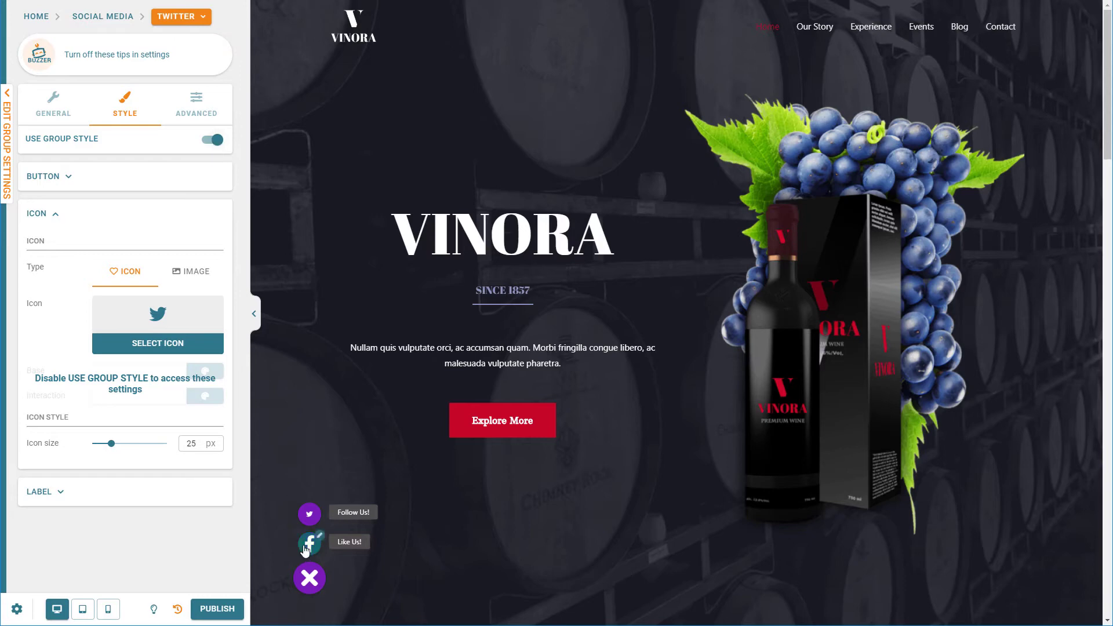
{"action": "double_click", "coordinate": [191, 443]}
{"action": "type", "text": "40"}
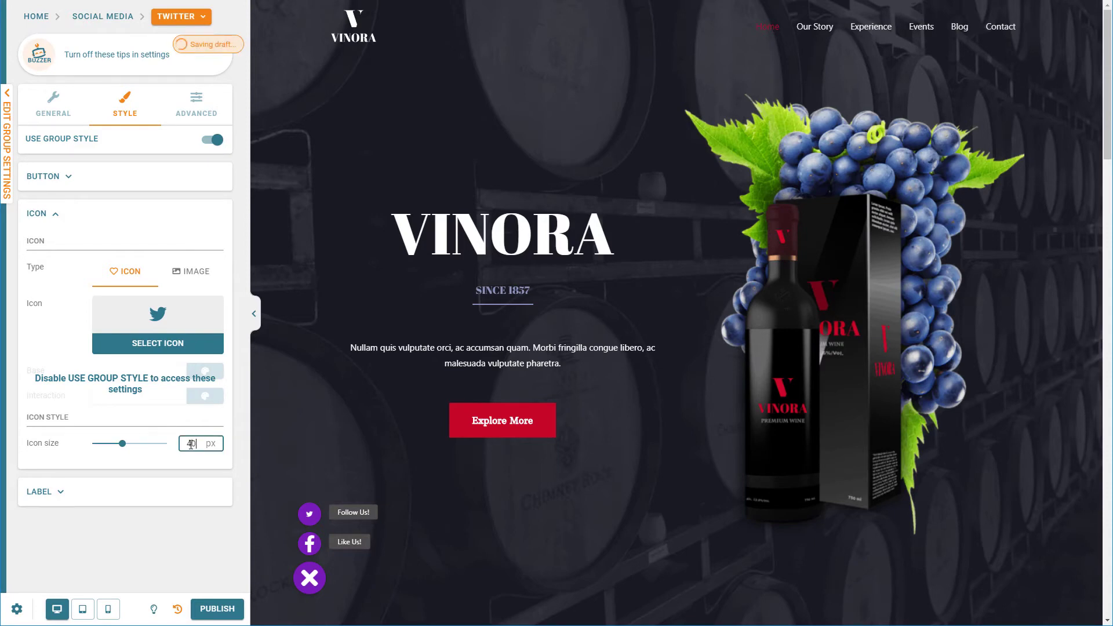
{"action": "left_click", "coordinate": [218, 609]}
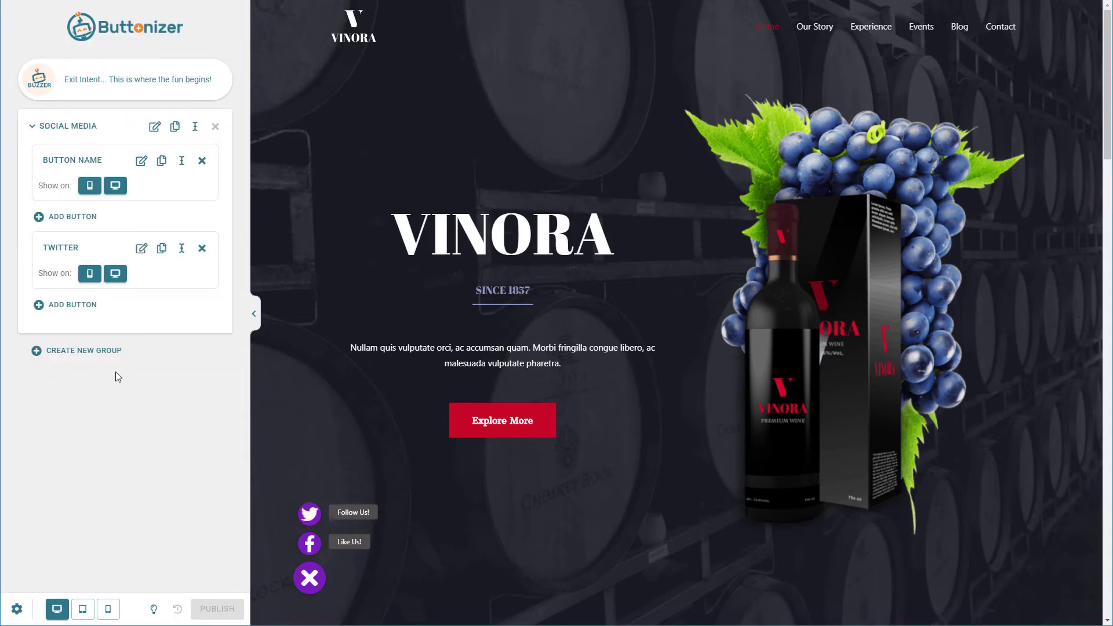
Create a new button group named Contact and open its button's settings
{"action": "left_click", "coordinate": [116, 350]}
{"action": "left_click_drag", "start_coordinate": [532, 333], "coordinate": [424, 322]}
{"action": "type", "text": "C"}
{"action": "left_click", "coordinate": [655, 357]}
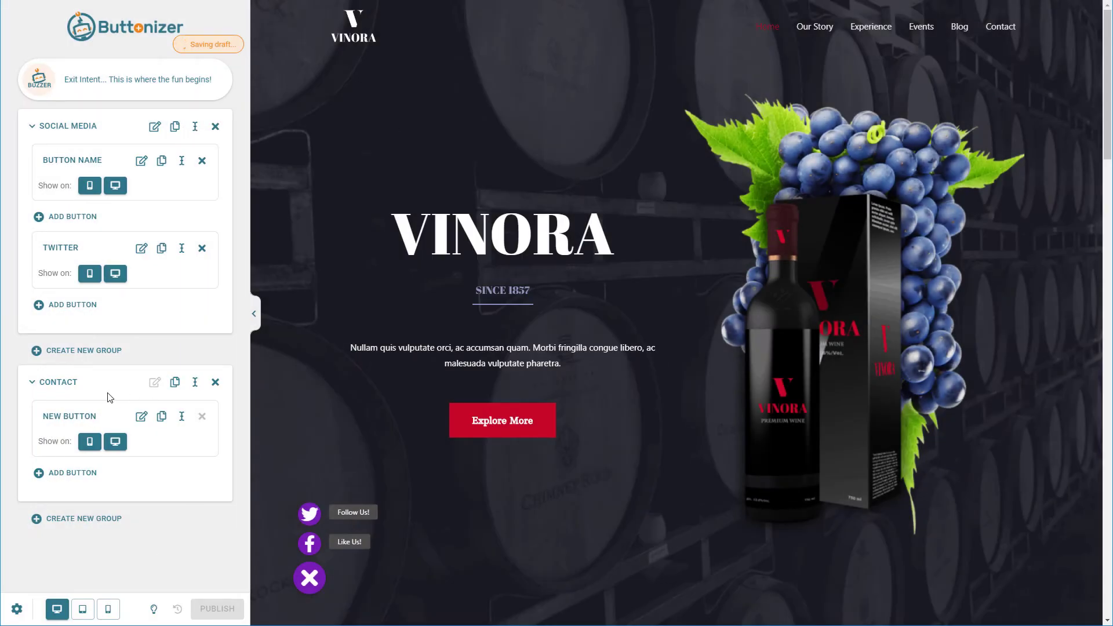
{"action": "left_click", "coordinate": [142, 419]}
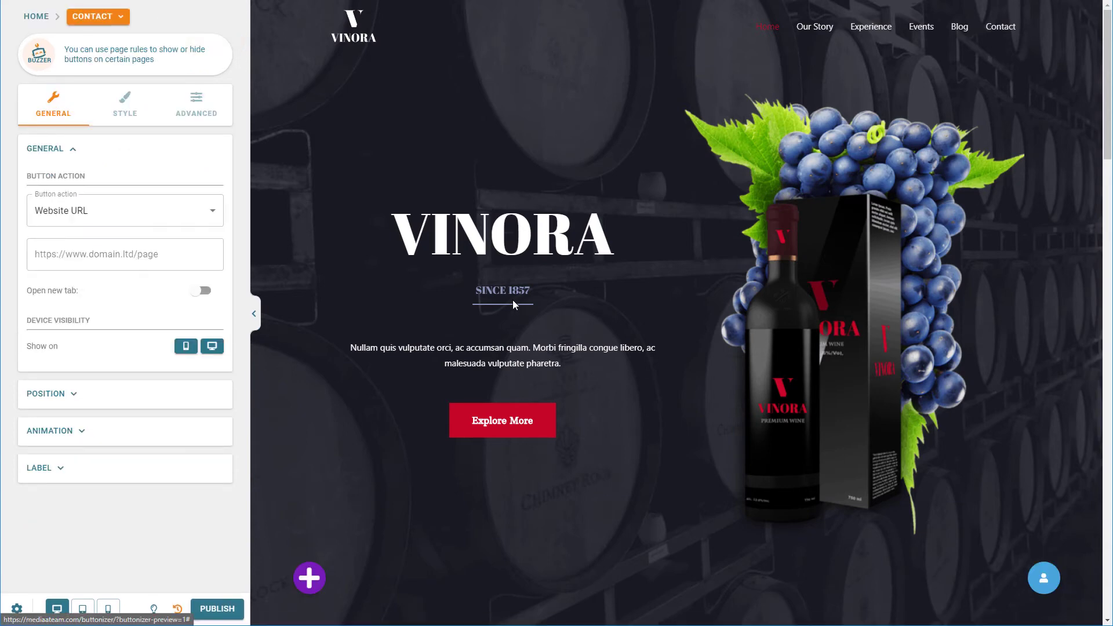
Set the button action to a phone call and enter the phone number
{"action": "left_click", "coordinate": [105, 210]}
{"action": "left_click", "coordinate": [94, 112]}
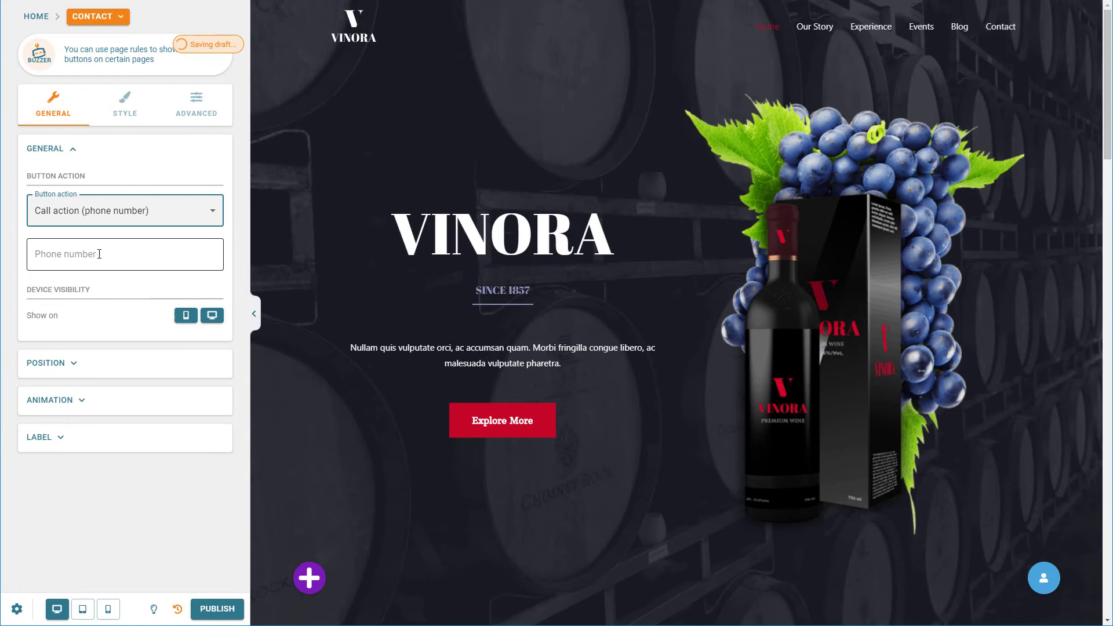
{"action": "left_click", "coordinate": [99, 253]}
{"action": "type", "text": "5555555555"}
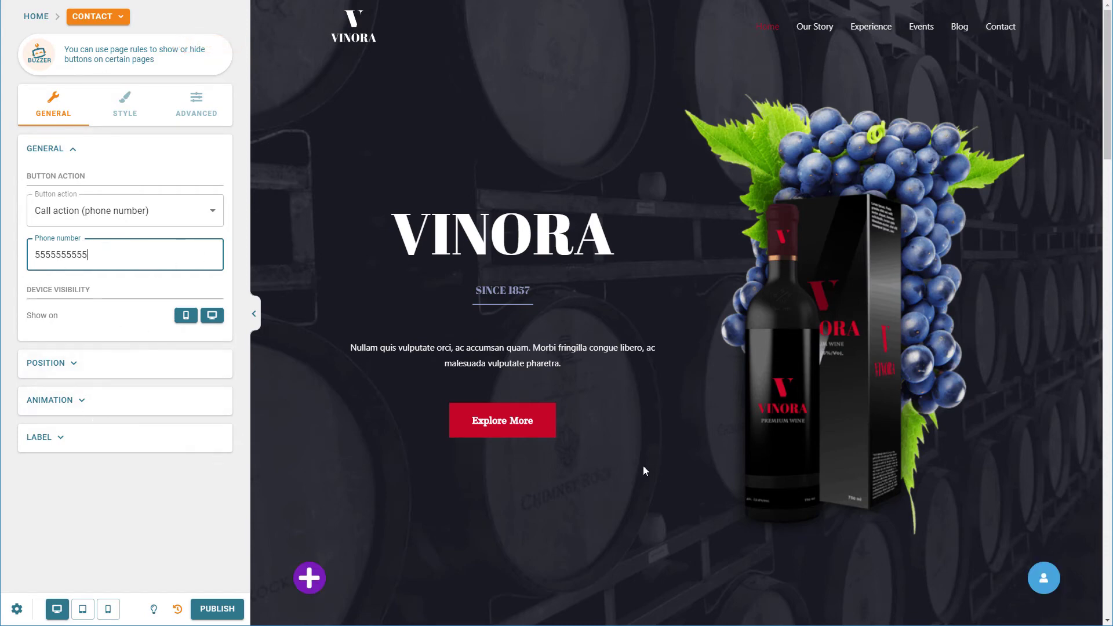
Set the button's animation type to Buttonizer Hello
{"action": "left_click", "coordinate": [87, 398]}
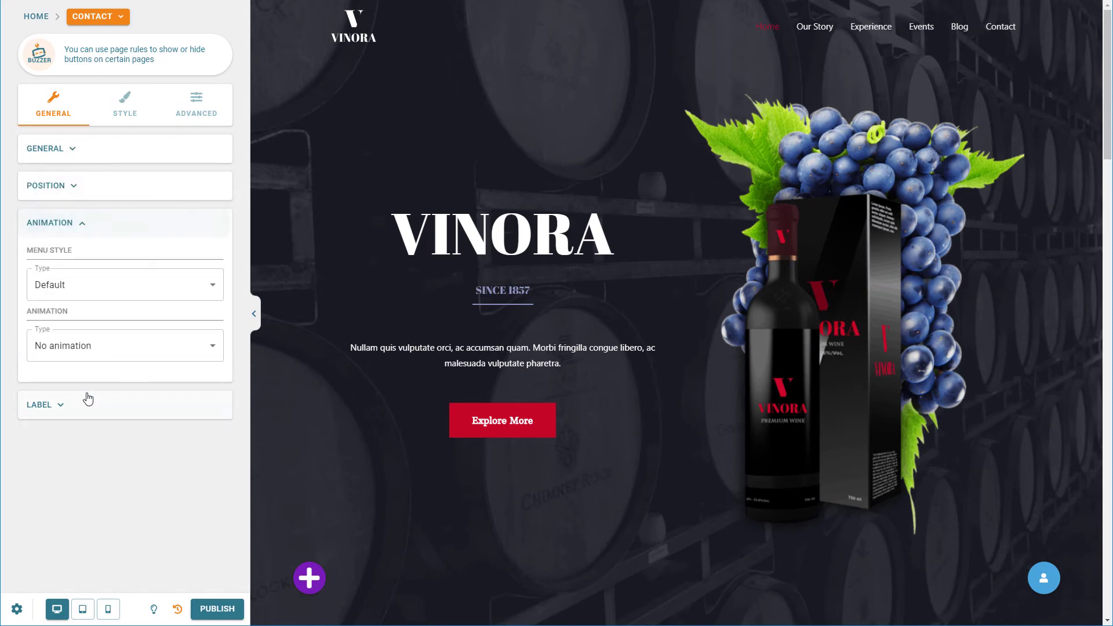
{"action": "left_click", "coordinate": [99, 355]}
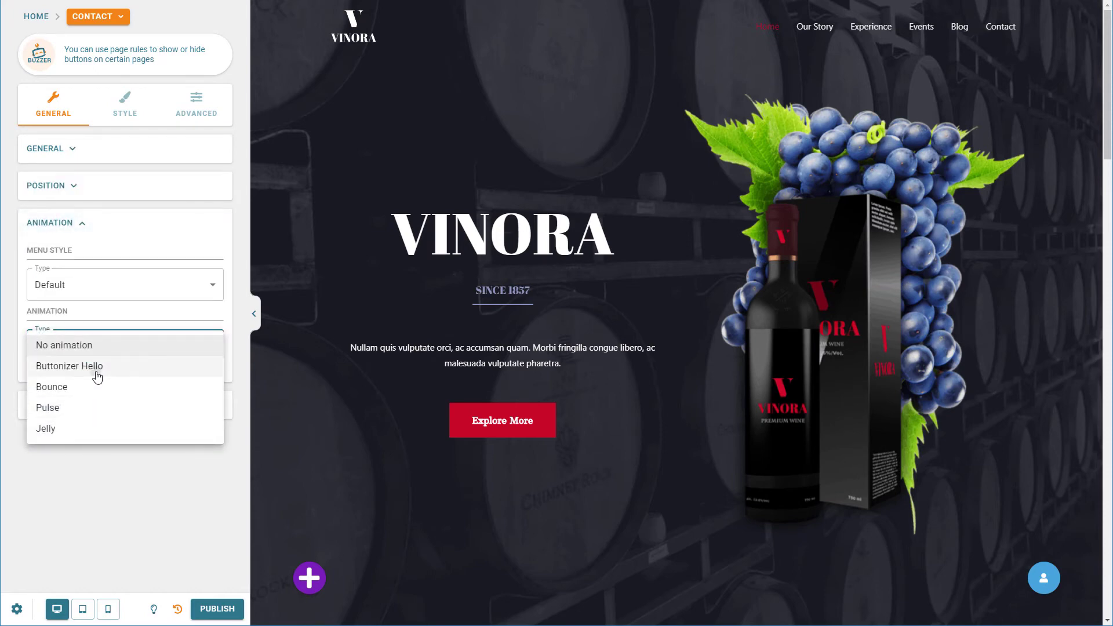
{"action": "left_click", "coordinate": [94, 368]}
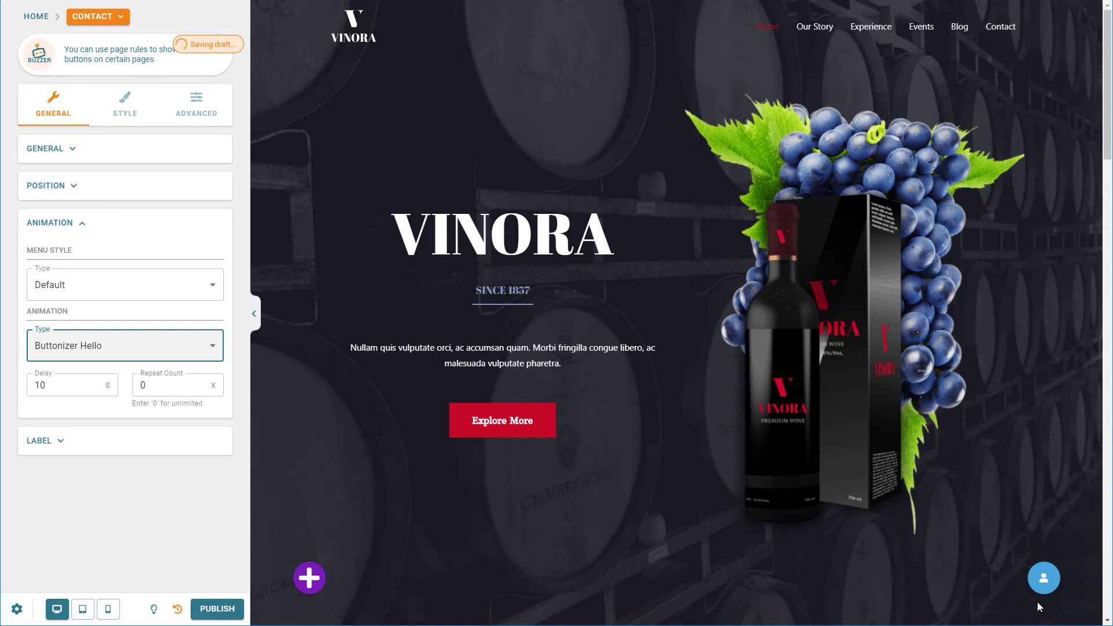
{"action": "left_click", "coordinate": [124, 104]}
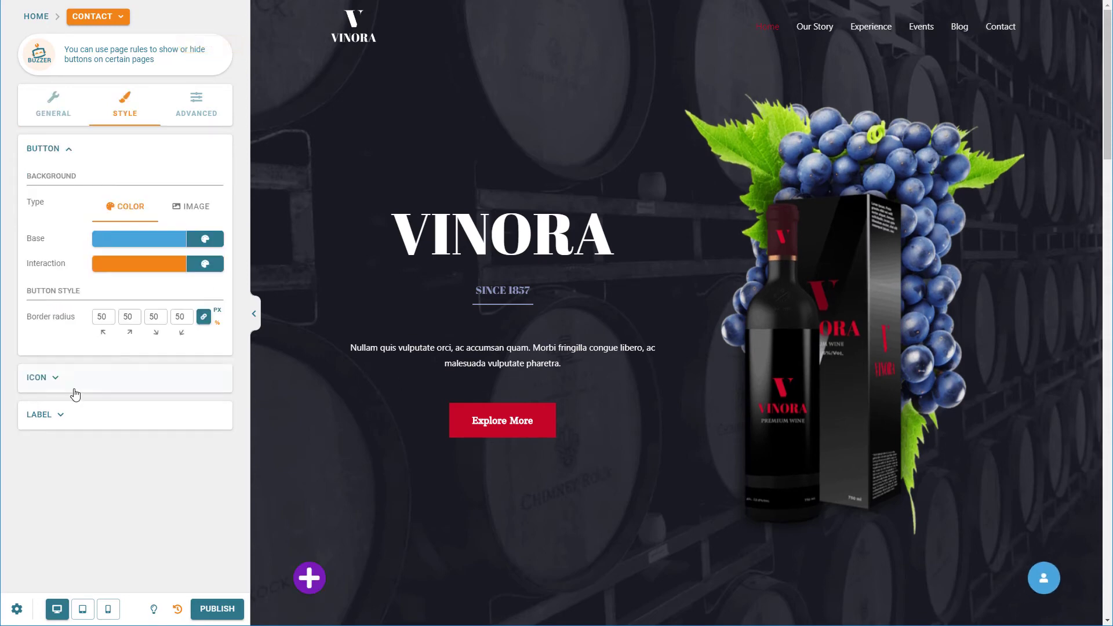
Search the icon library for 'phone' and set it as the contact button's icon
{"action": "left_click", "coordinate": [74, 386]}
{"action": "left_click", "coordinate": [157, 315]}
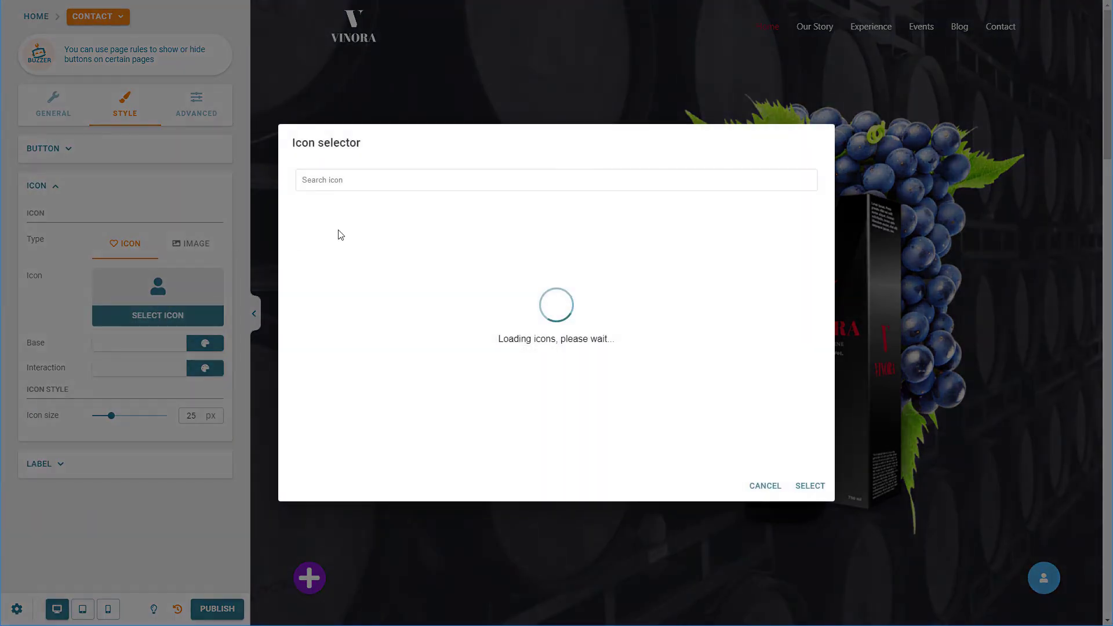
{"action": "left_click", "coordinate": [382, 181]}
{"action": "type", "text": "phone"}
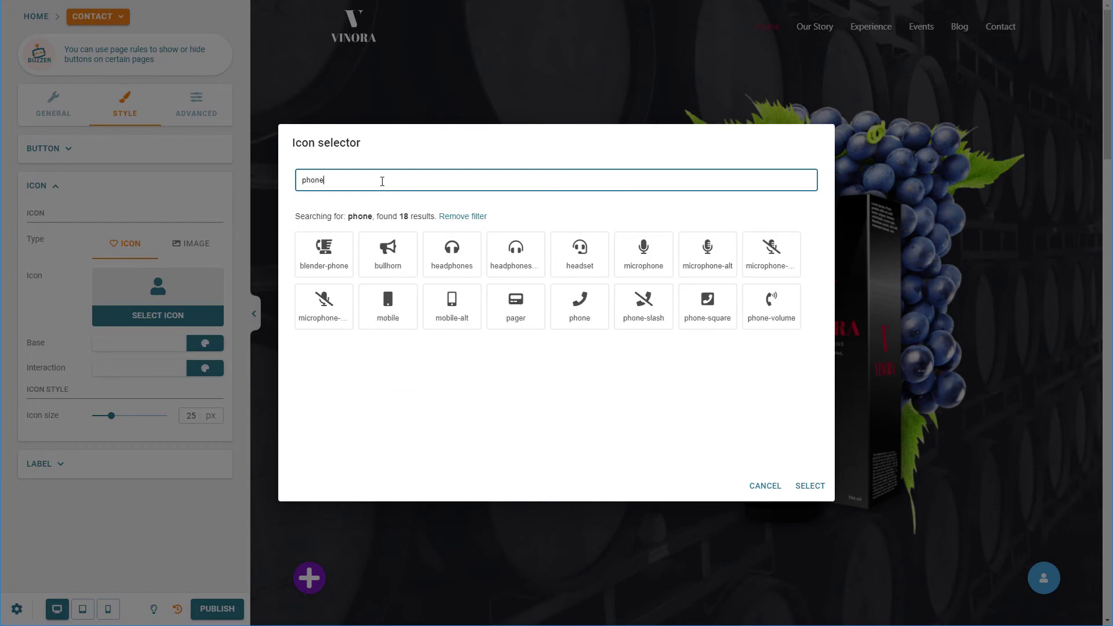
{"action": "left_click", "coordinate": [580, 301]}
{"action": "left_click", "coordinate": [810, 486]}
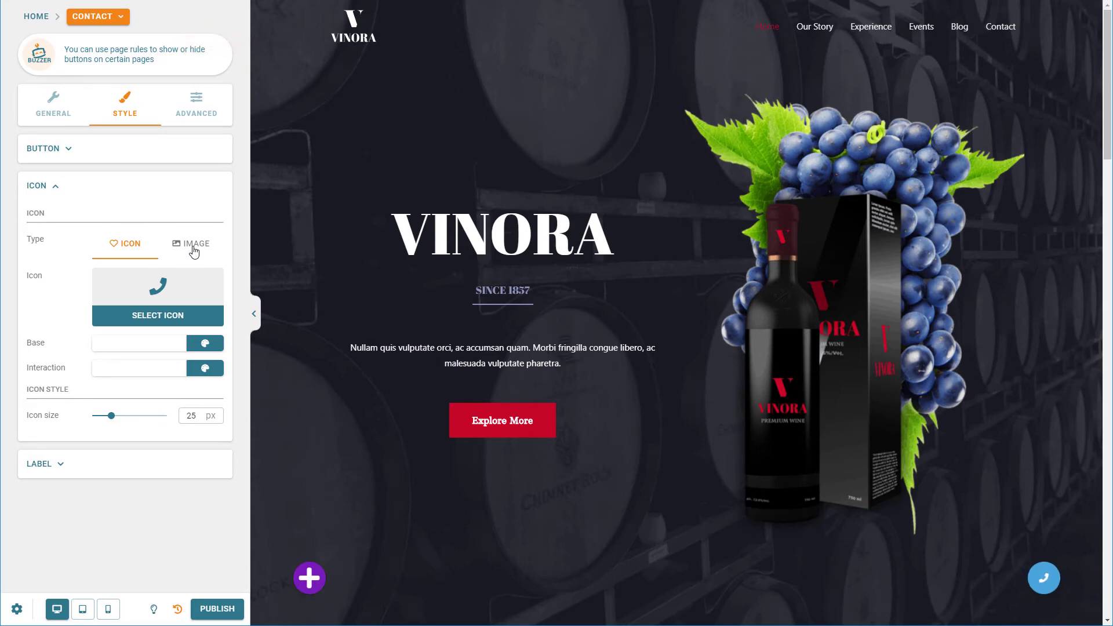
{"action": "left_click", "coordinate": [195, 111]}
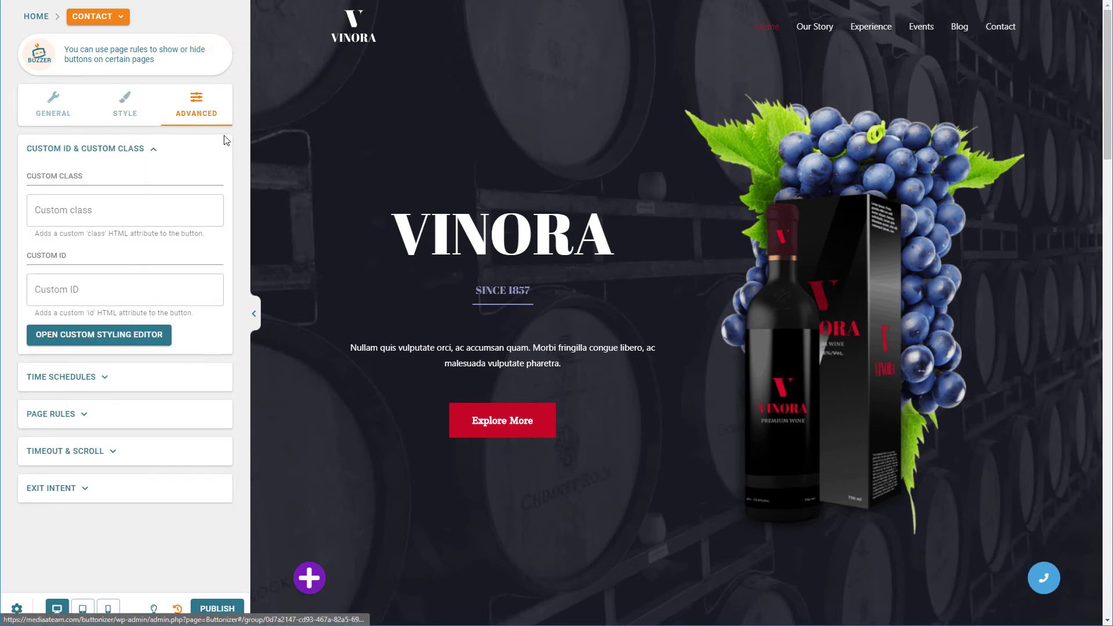
Add a new time schedule to the contact button
{"action": "left_click", "coordinate": [144, 148]}
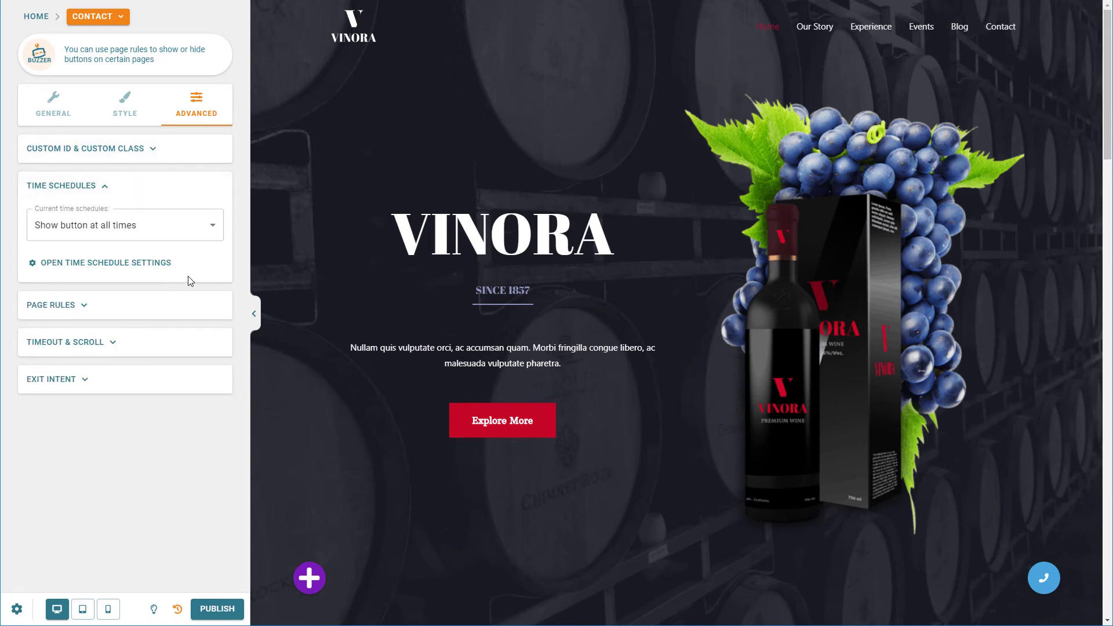
{"action": "left_click", "coordinate": [200, 225]}
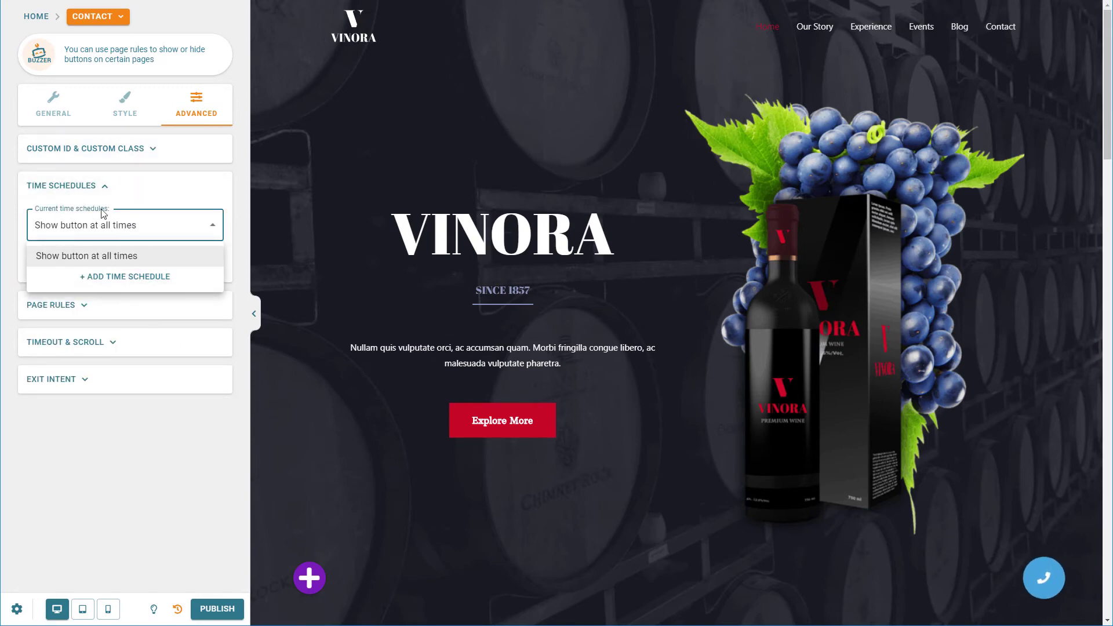
{"action": "left_click", "coordinate": [94, 277]}
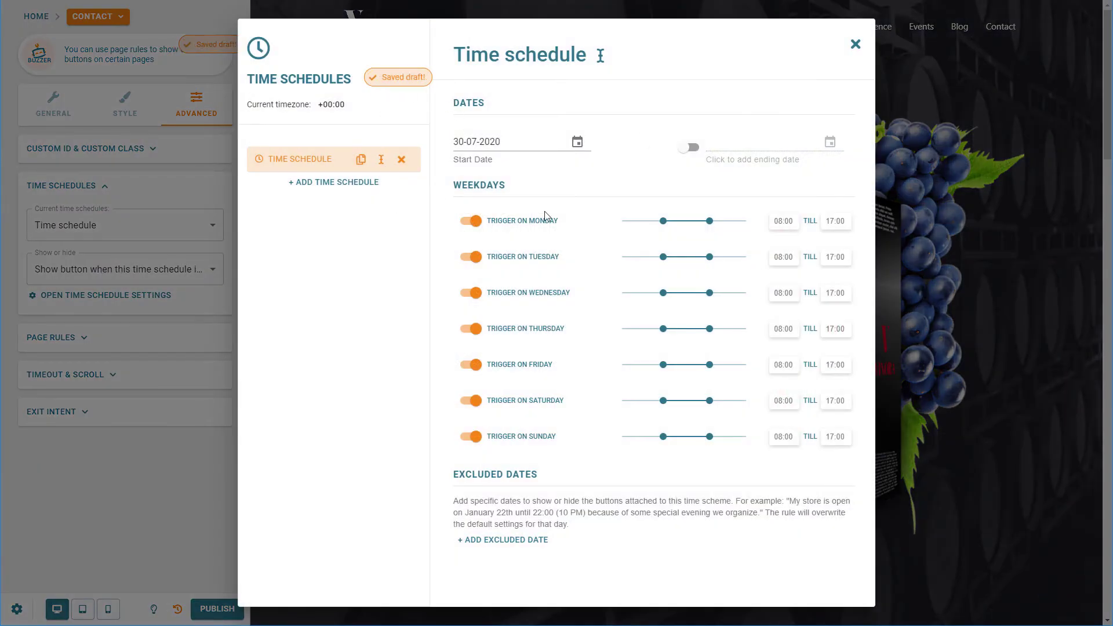
Keep Saturday and Sunday active so the schedule runs every day 08:00–17:00
{"action": "left_click", "coordinate": [469, 436]}
{"action": "left_click", "coordinate": [470, 400]}
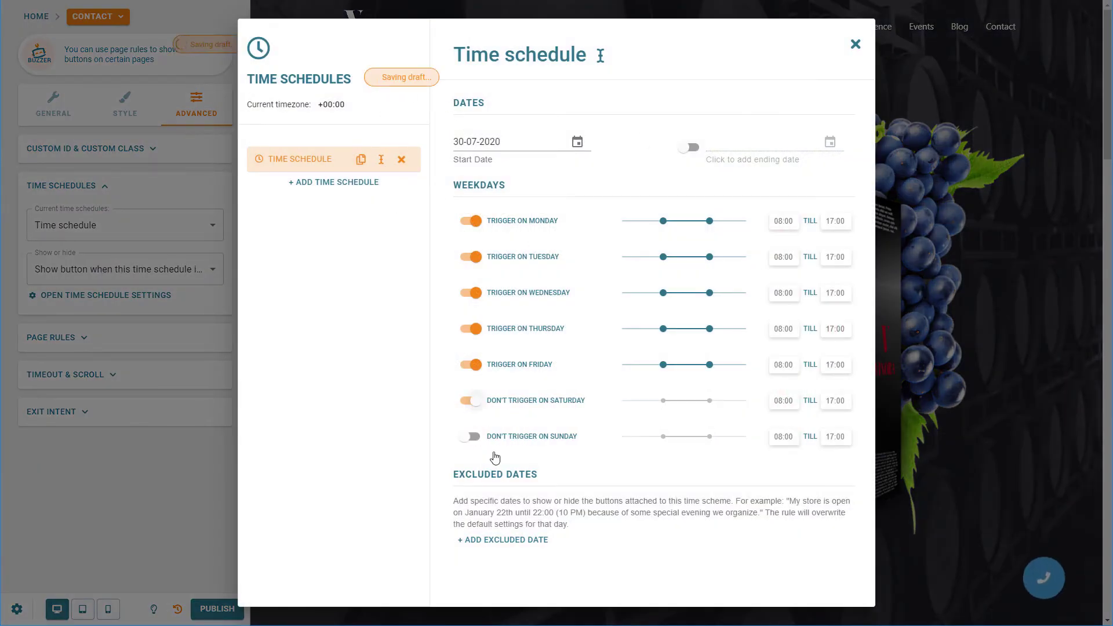
{"action": "left_click", "coordinate": [470, 400]}
{"action": "left_click", "coordinate": [469, 437]}
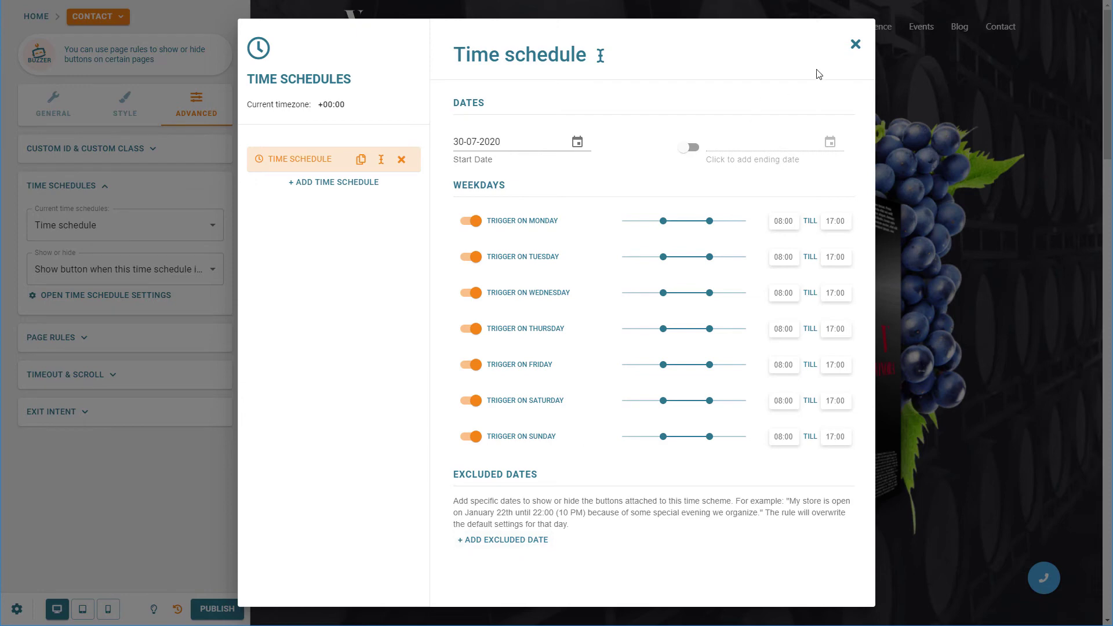
{"action": "left_click", "coordinate": [855, 44]}
{"action": "left_click", "coordinate": [72, 222]}
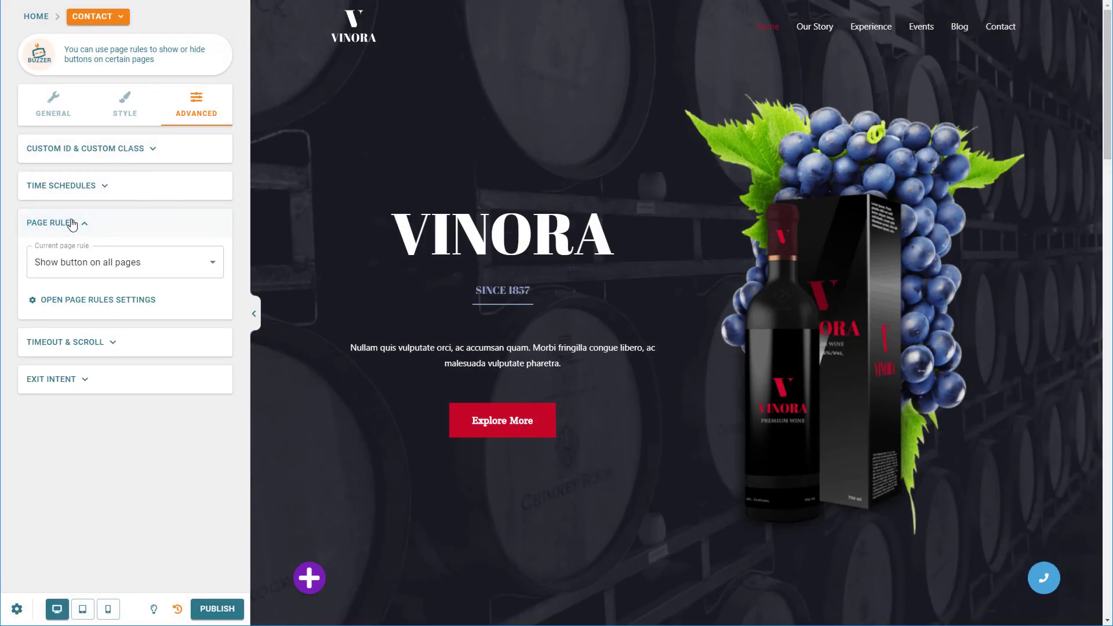
Enable exit intent on leaving the browser window, set to trigger every time, and publish
{"action": "left_click", "coordinate": [72, 222]}
{"action": "left_click", "coordinate": [80, 274]}
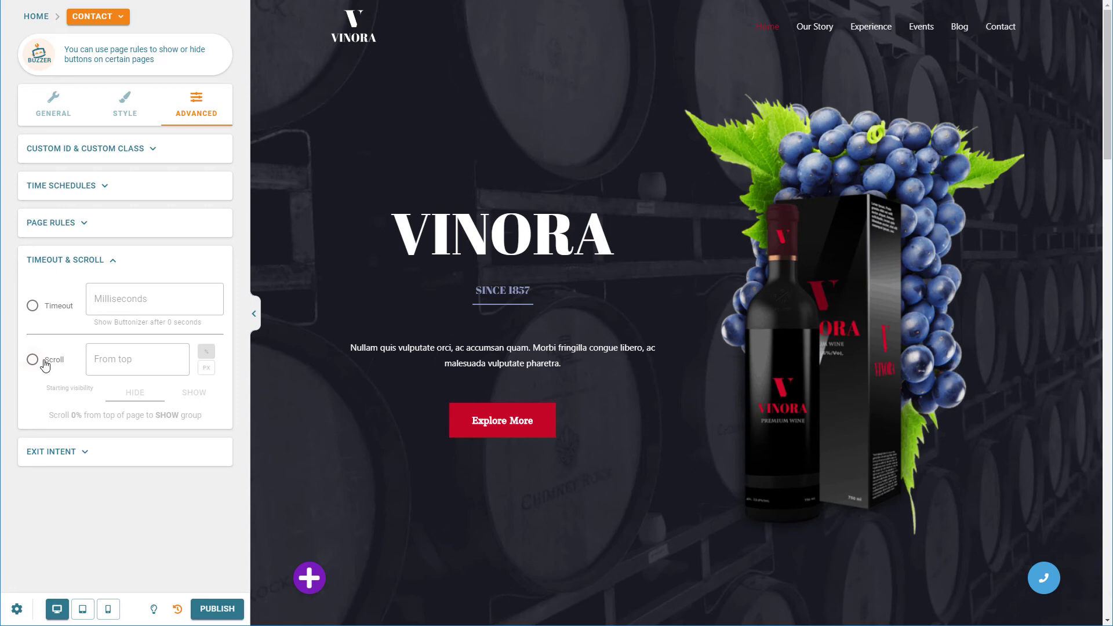
{"action": "left_click", "coordinate": [88, 453]}
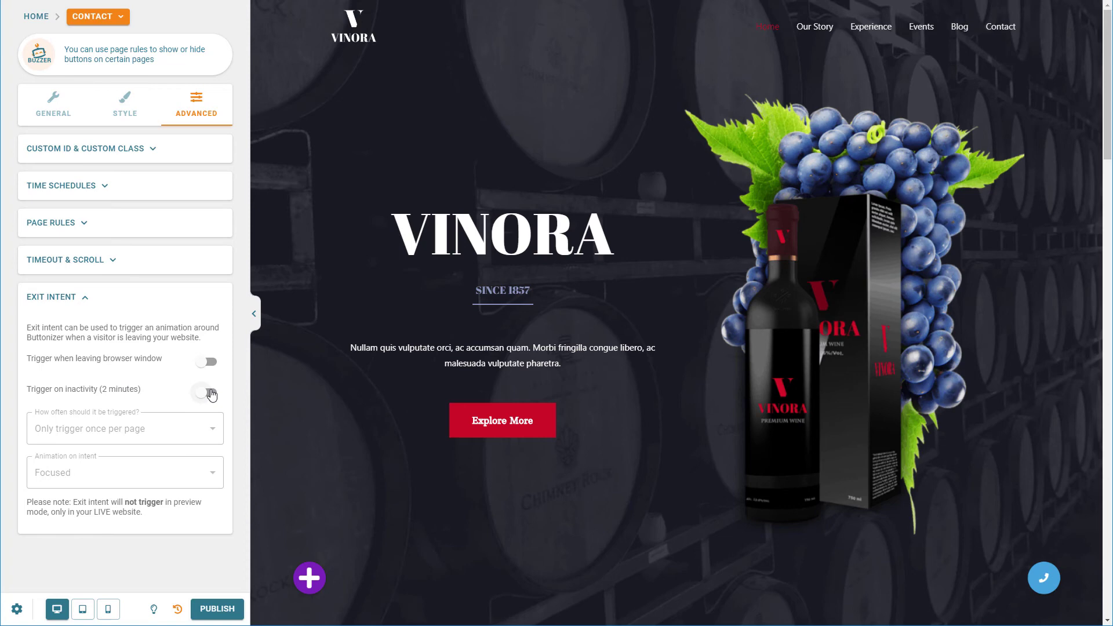
{"action": "left_click", "coordinate": [207, 362]}
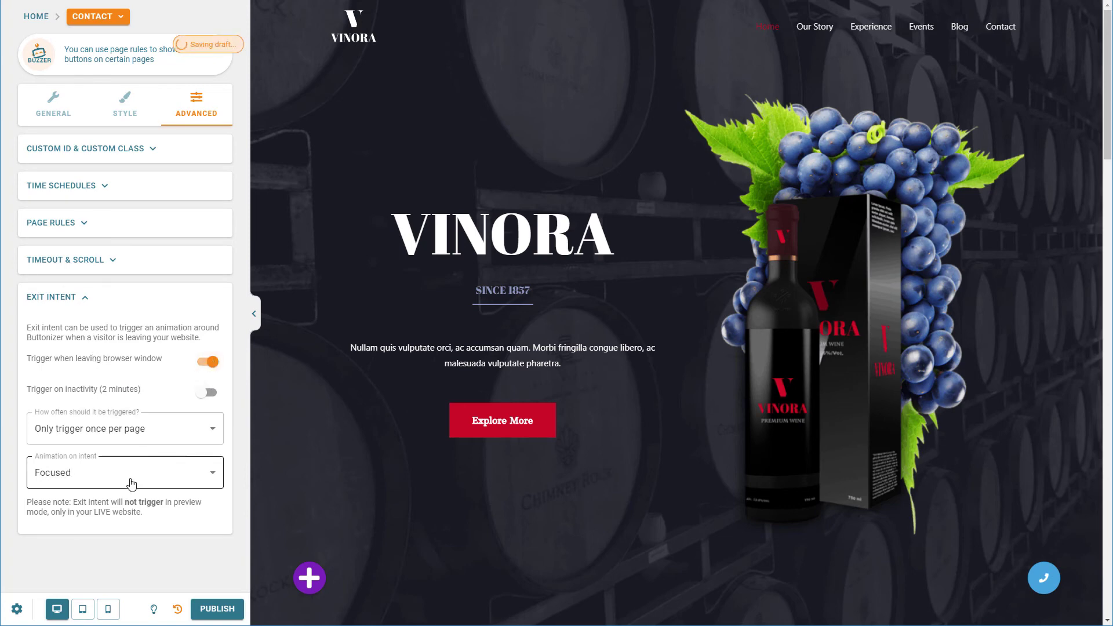
{"action": "left_click", "coordinate": [174, 429]}
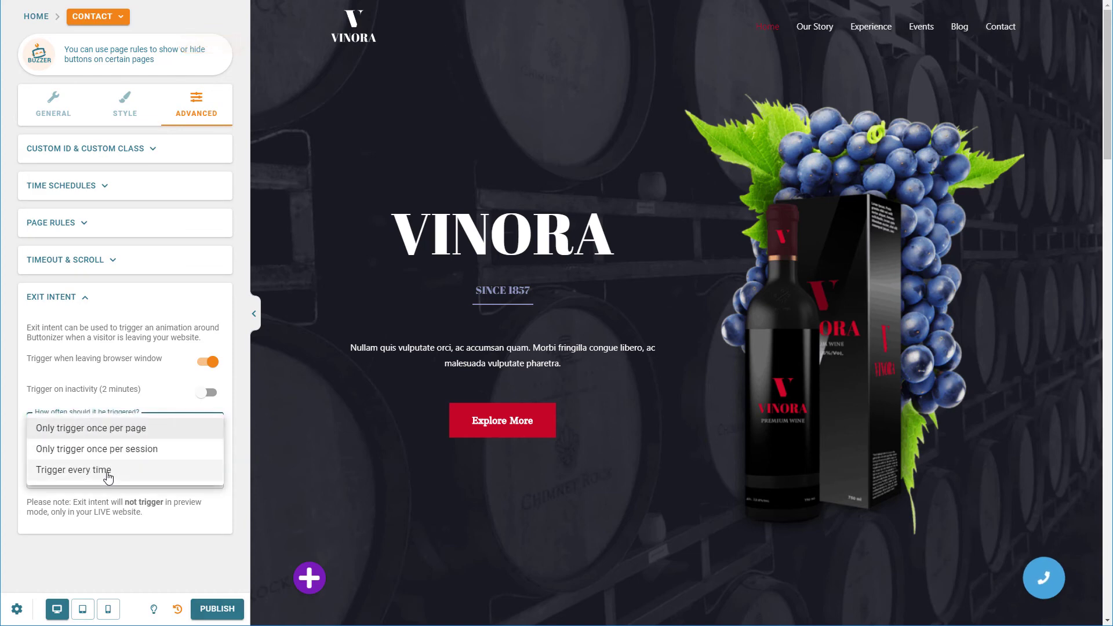
{"action": "left_click", "coordinate": [108, 471]}
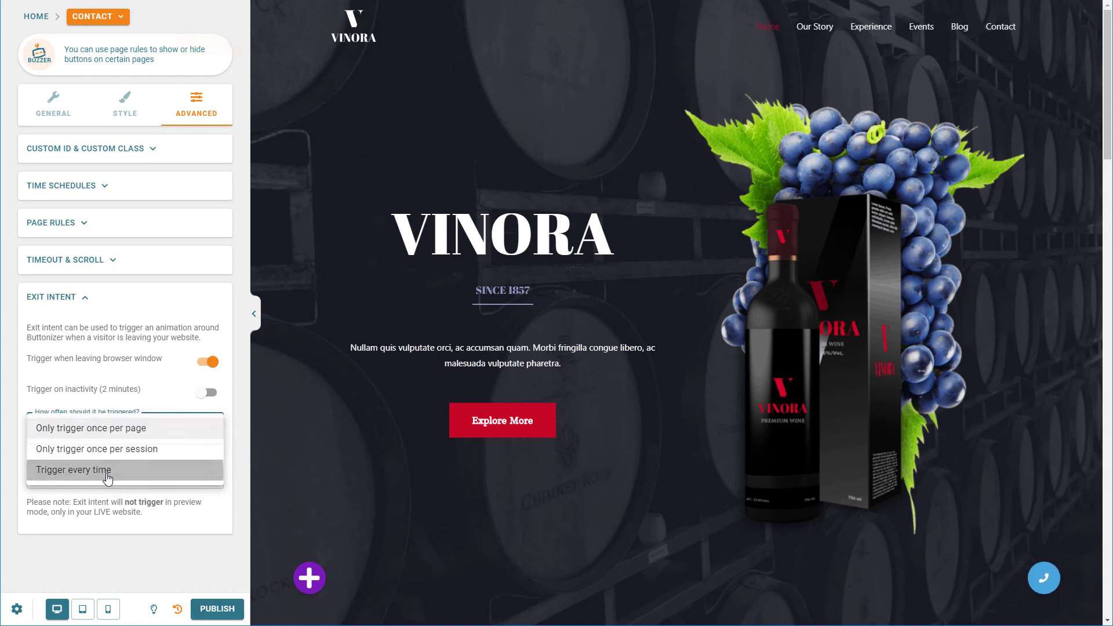
{"action": "left_click", "coordinate": [218, 609]}
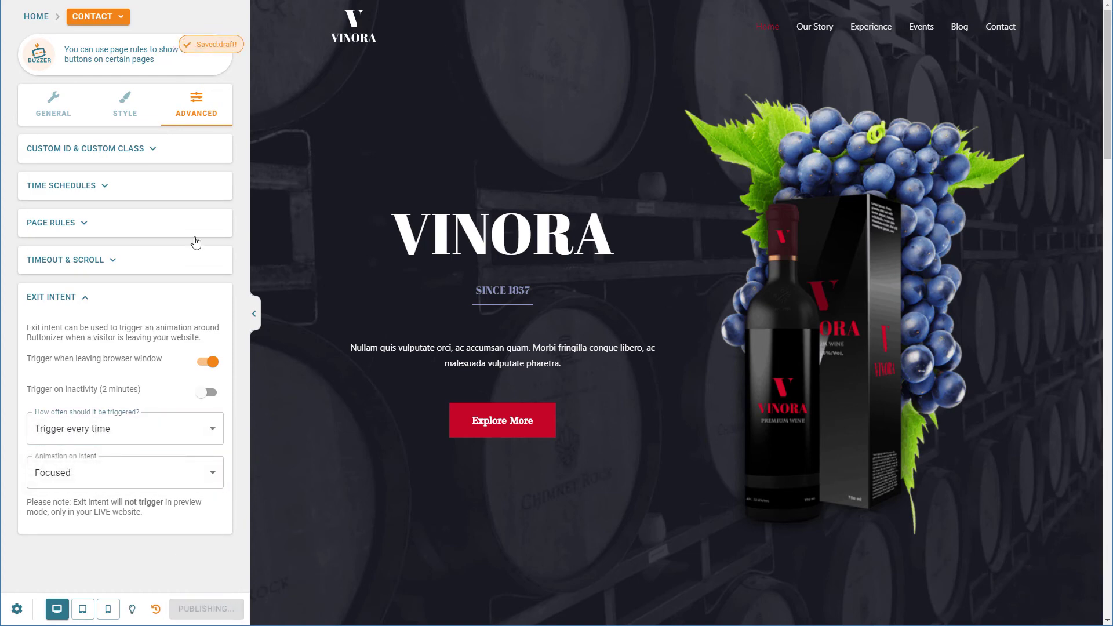
On the live Vinora homepage, expand and collapse the purple social button group, then scroll the page
{"action": "left_click", "coordinate": [36, 16]}
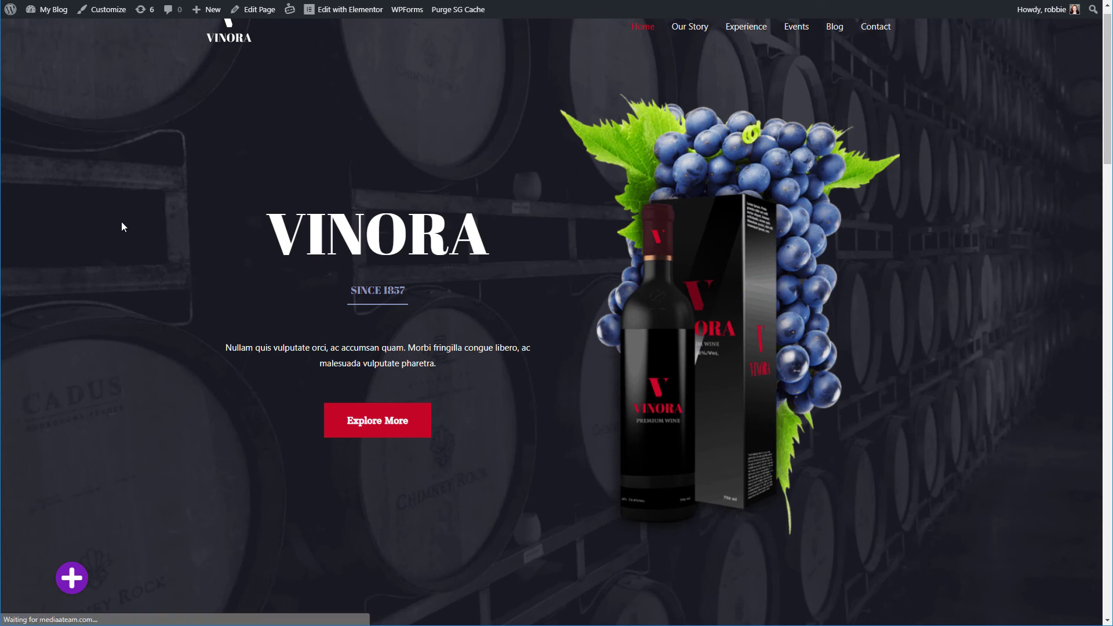
{"action": "left_click", "coordinate": [68, 579]}
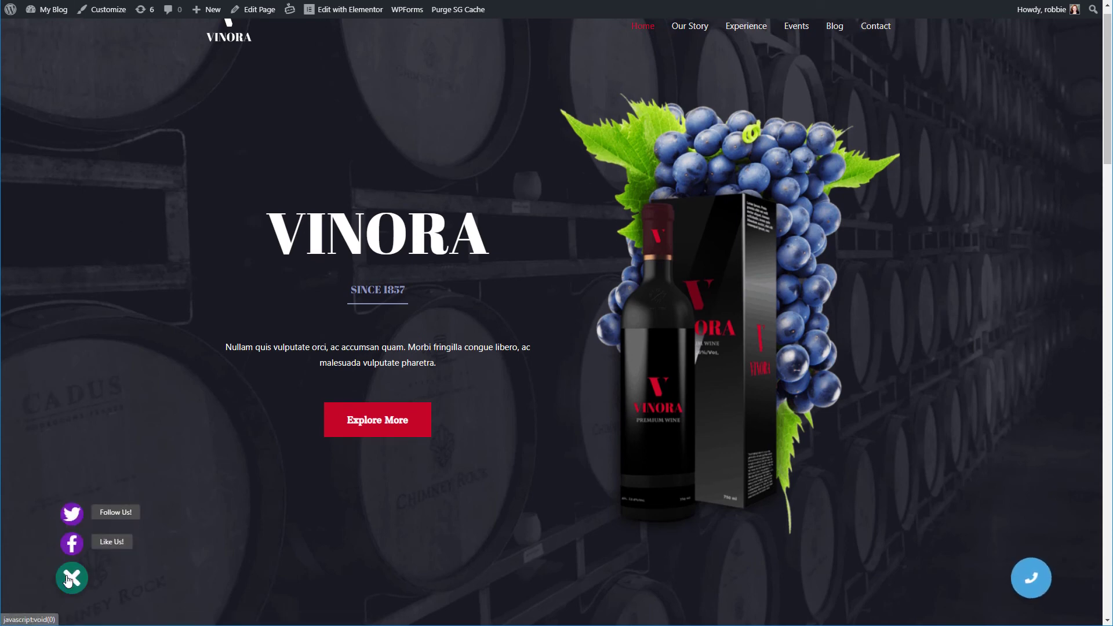
{"action": "left_click", "coordinate": [69, 579]}
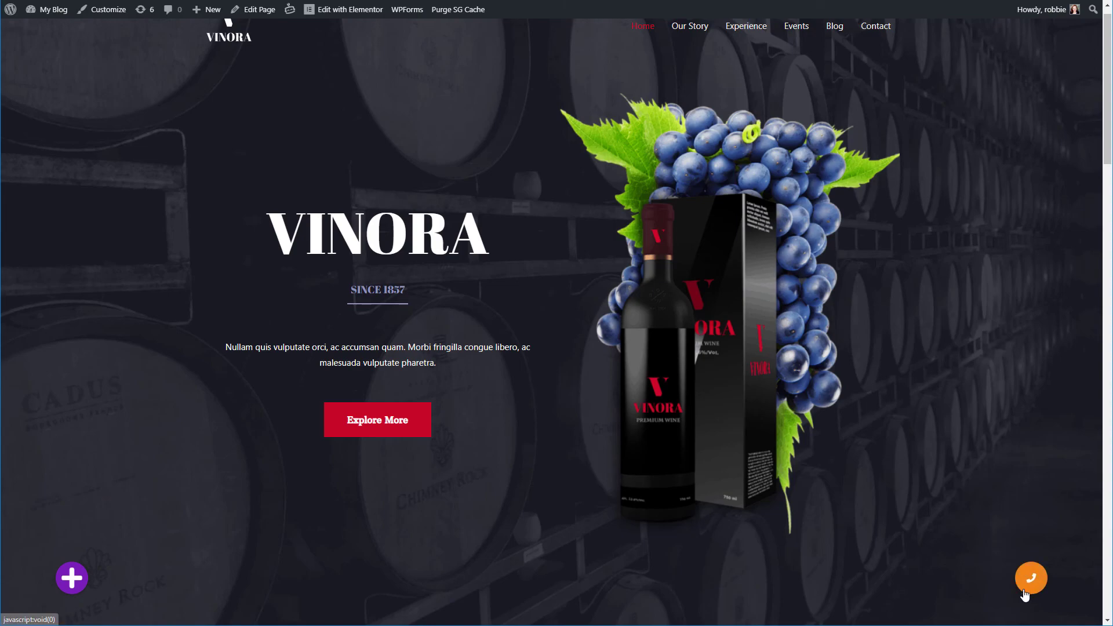
{"action": "scroll", "coordinate": [530, 461], "scroll_direction": "down", "scroll_amount": 5}
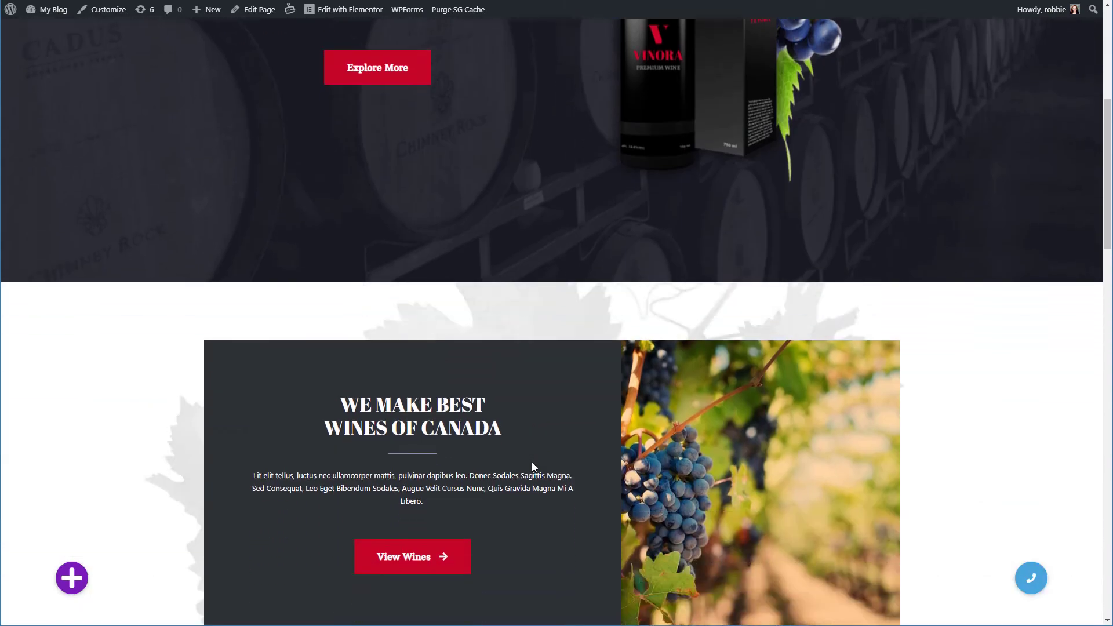
{"action": "scroll", "coordinate": [531, 461], "scroll_direction": "down", "scroll_amount": 8}
{"action": "scroll", "coordinate": [534, 460], "scroll_direction": "up", "scroll_amount": 4}
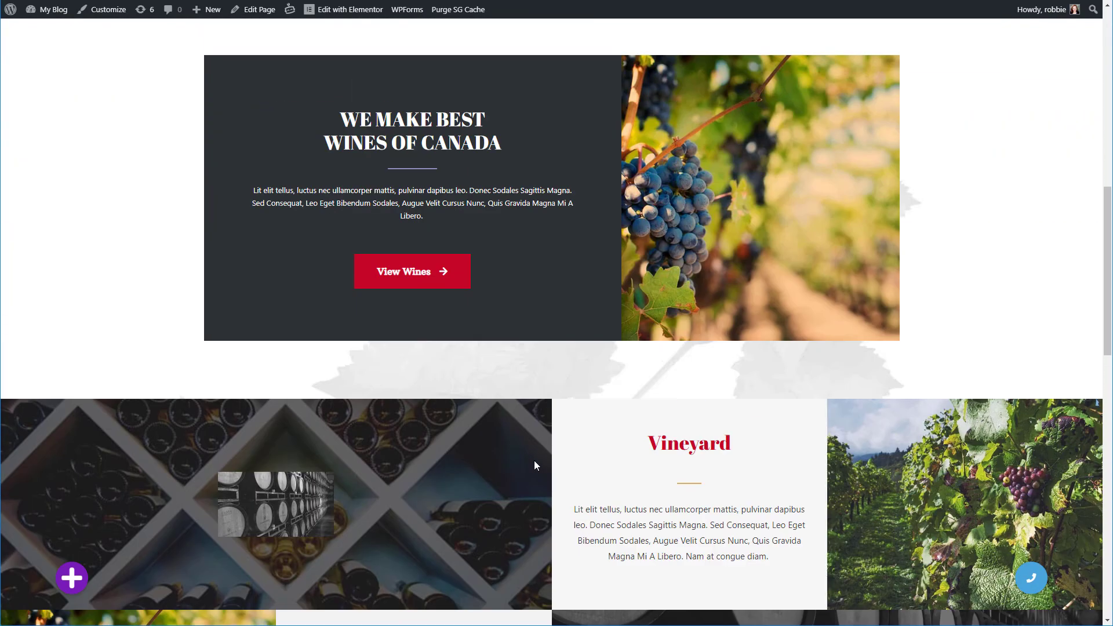
{"action": "scroll", "coordinate": [533, 461], "scroll_direction": "up", "scroll_amount": 10}
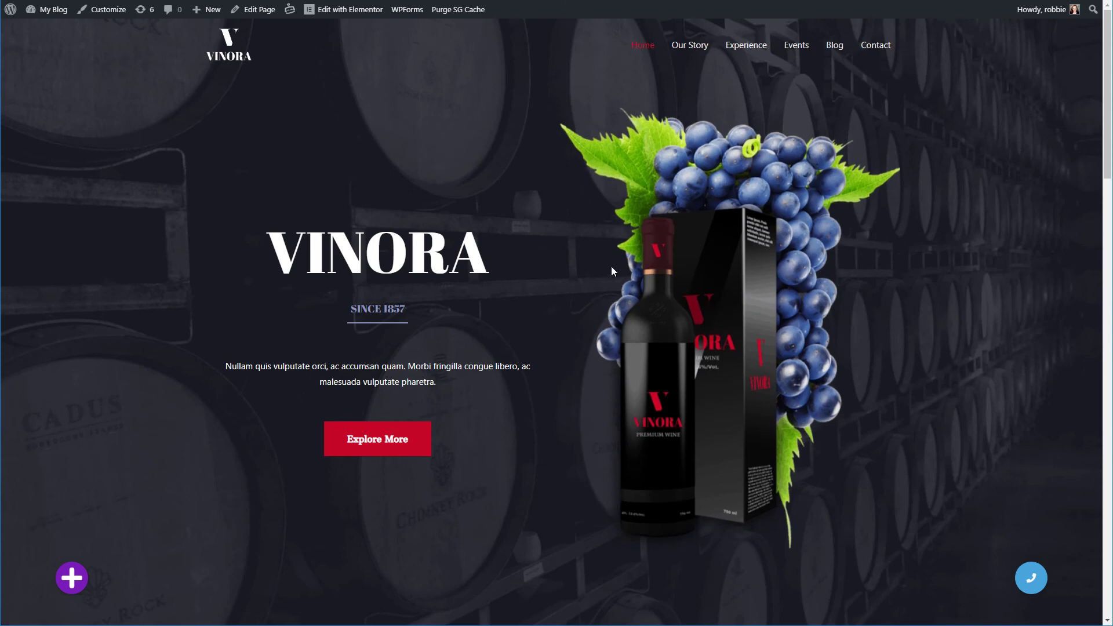